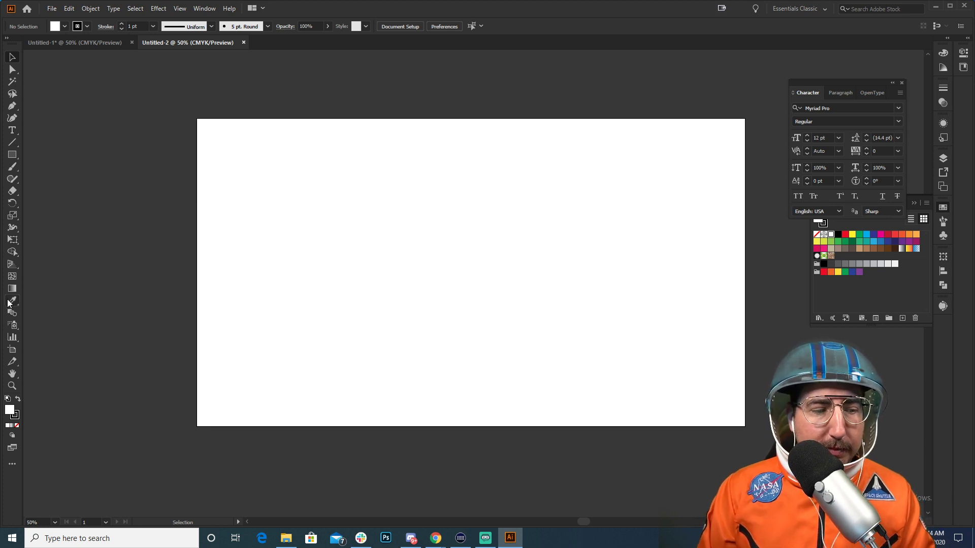
Step: Draw a 1920 × 1080 px rectangle covering the whole artboard and remove its stroke
left_click(13, 155)
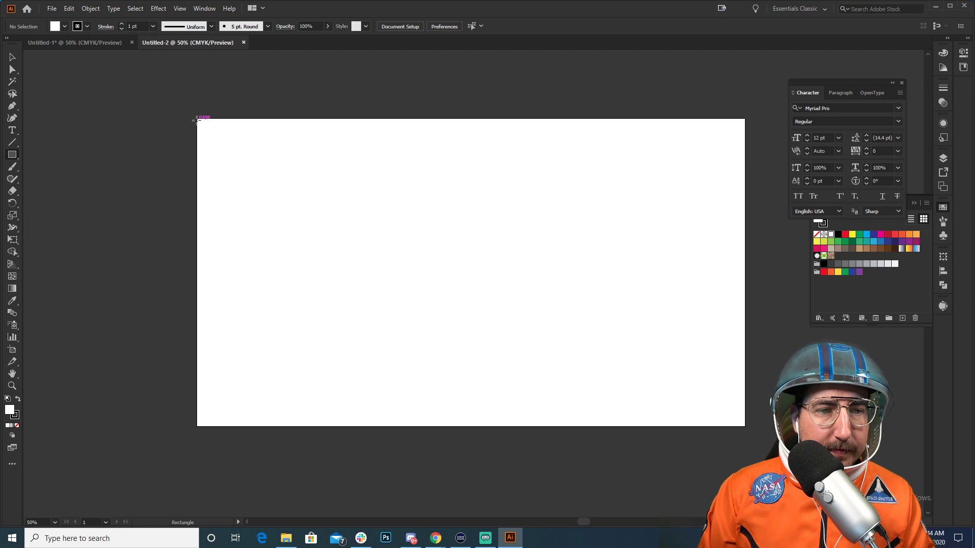
left_click_drag(197, 120, 746, 427)
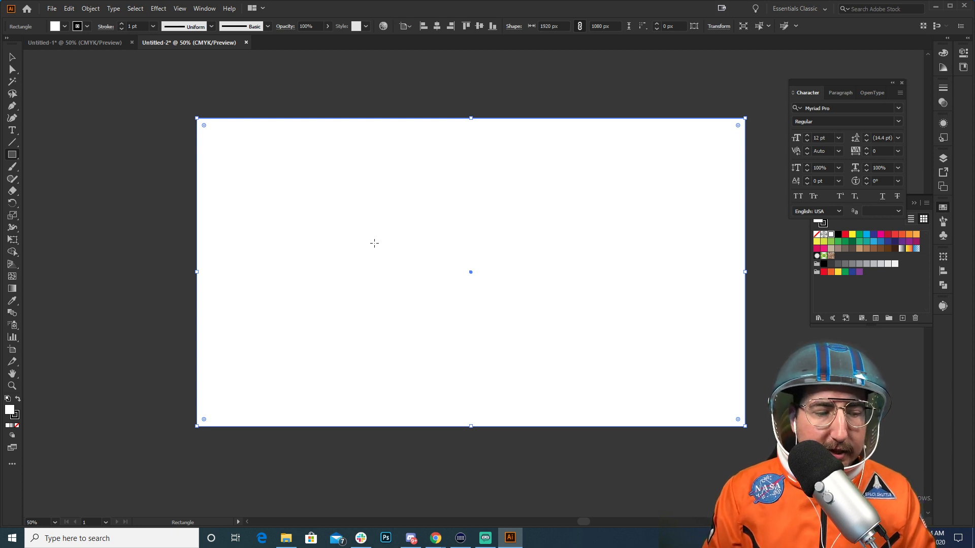
key("x")
key("slash")
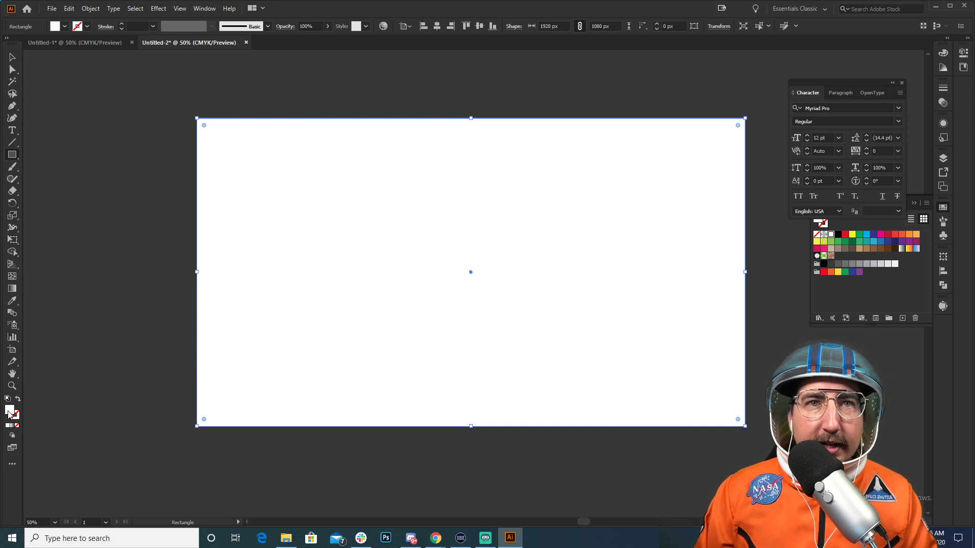
Step: Fill the background rectangle with black (000000) and lock it in place
double_click(9, 414)
left_click_drag(112, 165, 11, 169)
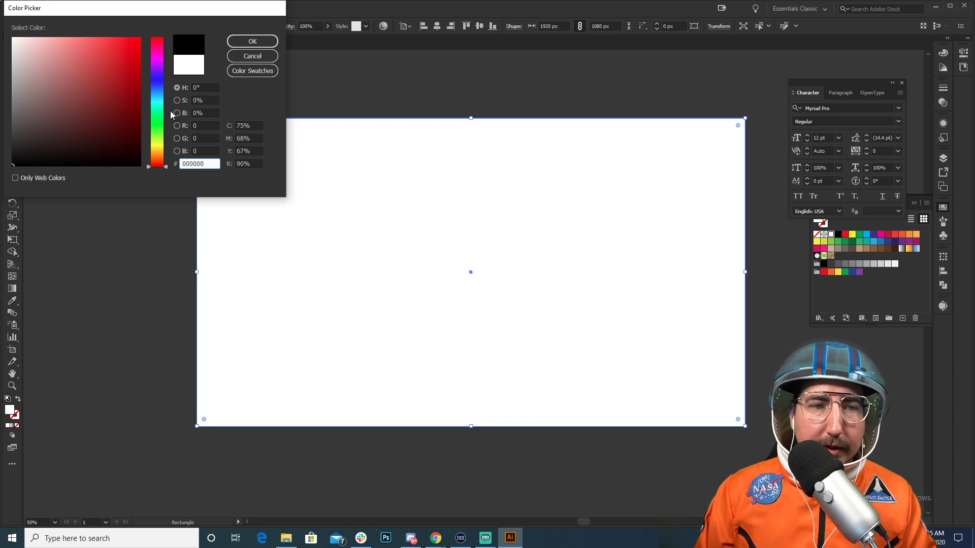
left_click(247, 41)
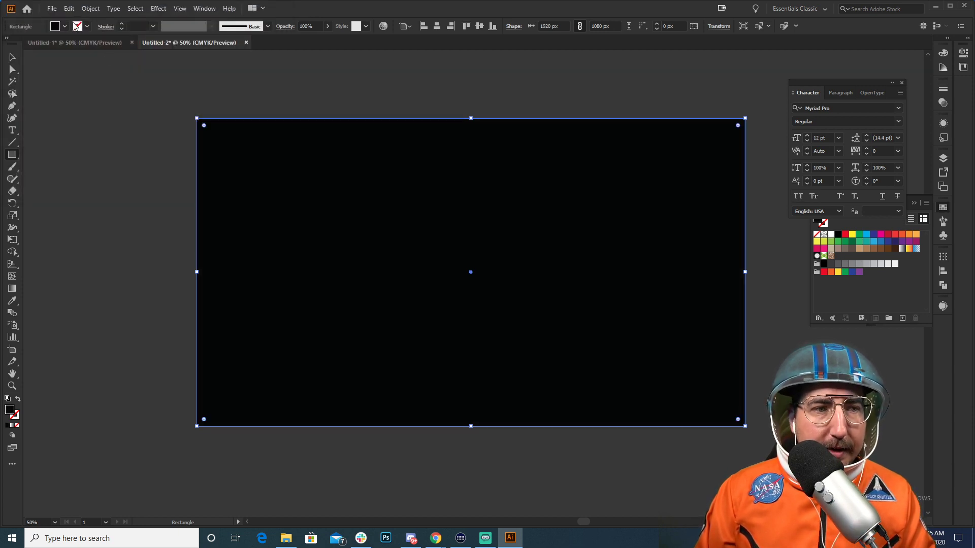
left_click(90, 10)
mouse_move(127, 82)
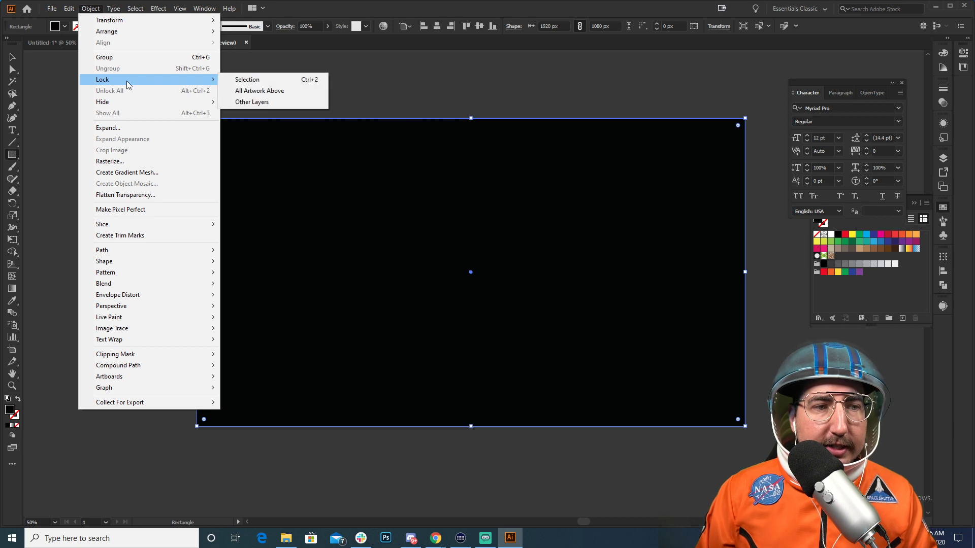
left_click(251, 86)
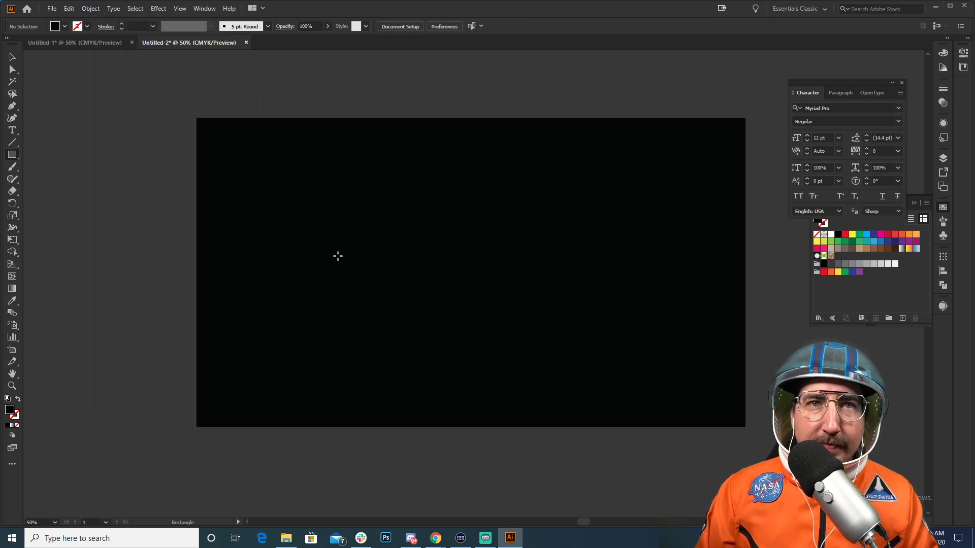
key("v")
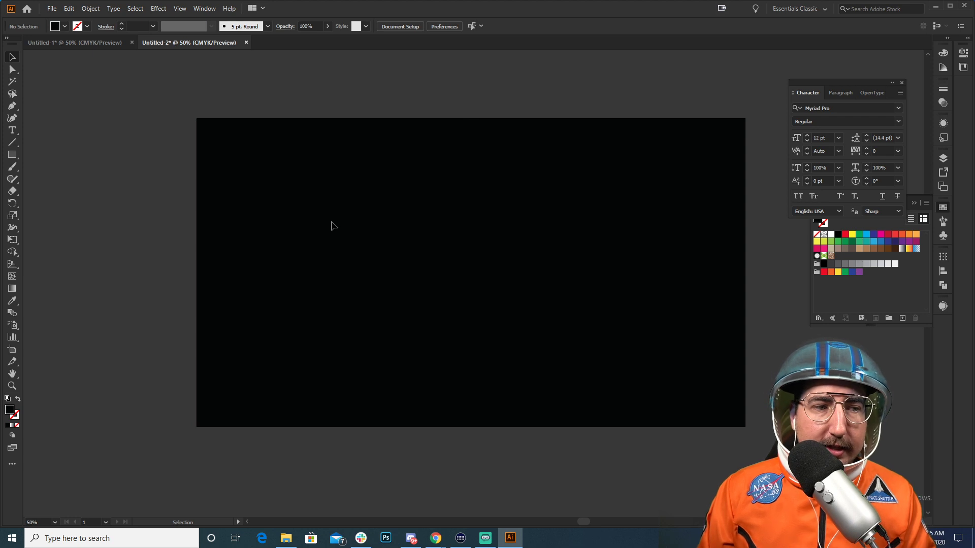
Step: Add the text MISSION:SPACE on the upper middle part of the artboard and centre-align its paragraph
left_click(12, 132)
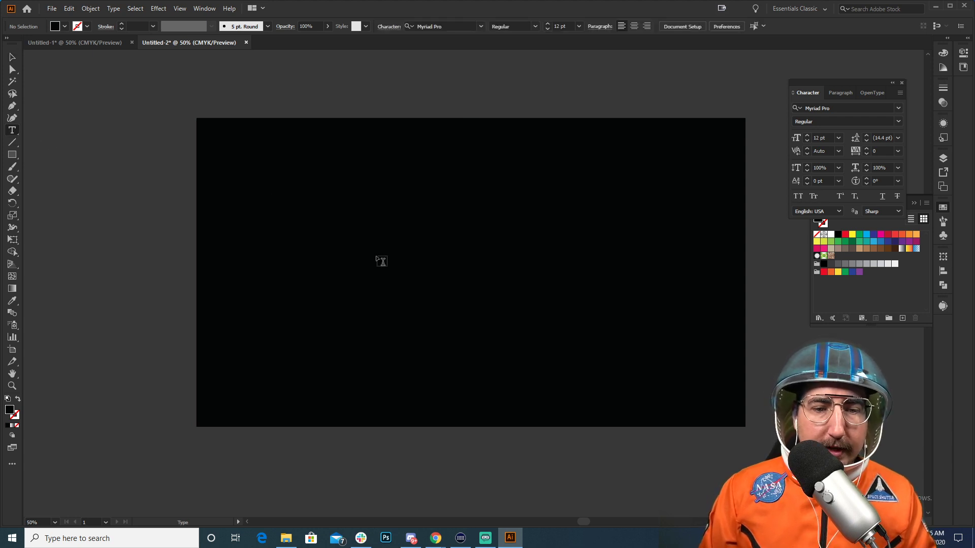
left_click(351, 248)
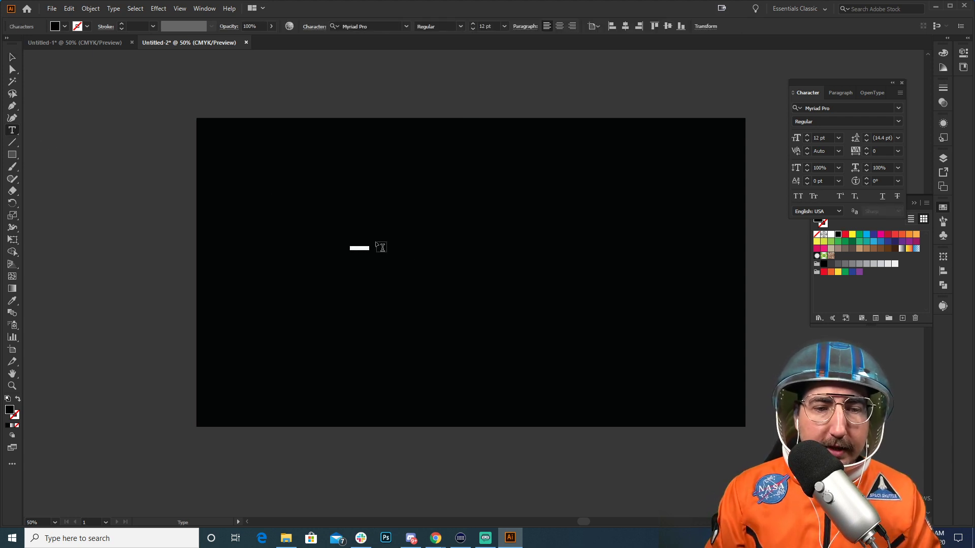
key("BackSpace")
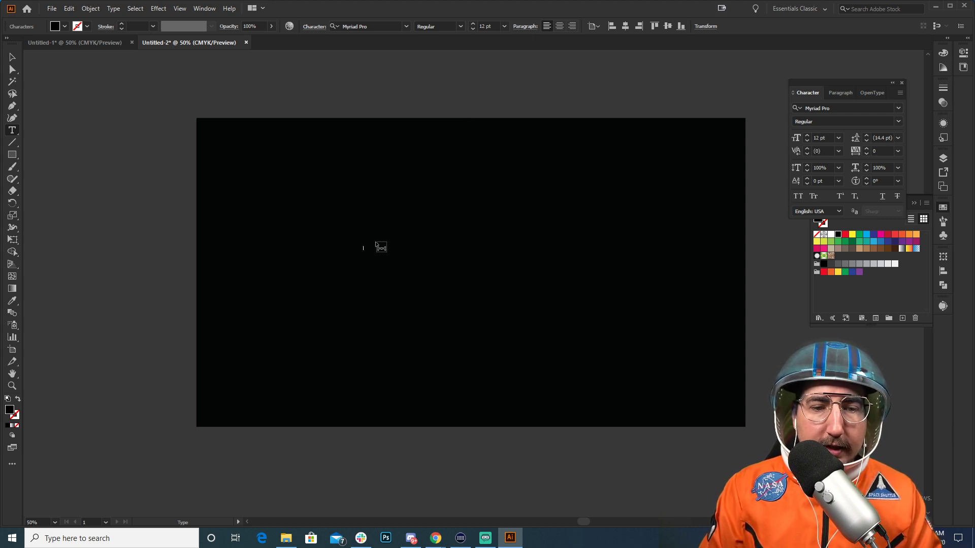
key("ctrl+a")
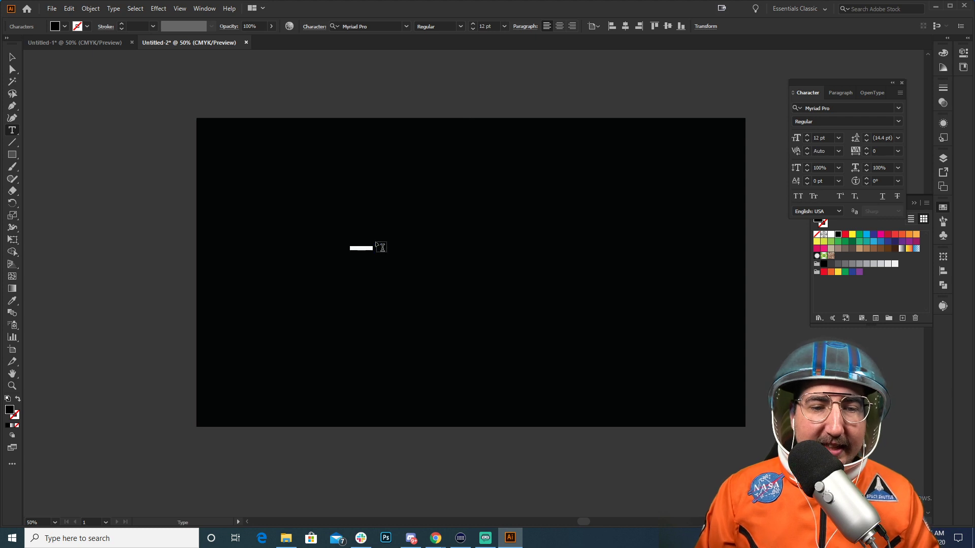
left_click(558, 27)
left_click(15, 57)
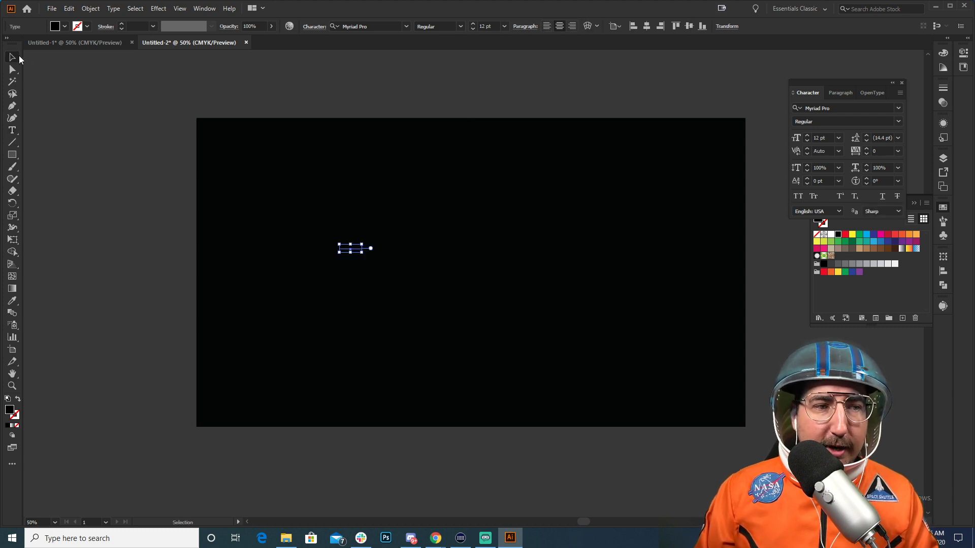
Step: Scale the MISSION:SPACE text up to about 126 pt and fill it with white
key("s")
left_click_drag(407, 207, 592, 98)
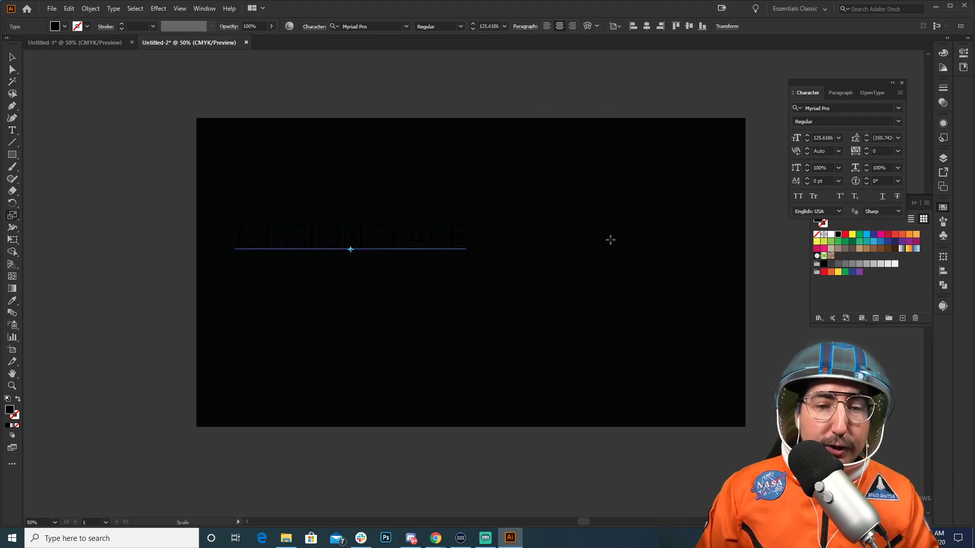
left_click(831, 234)
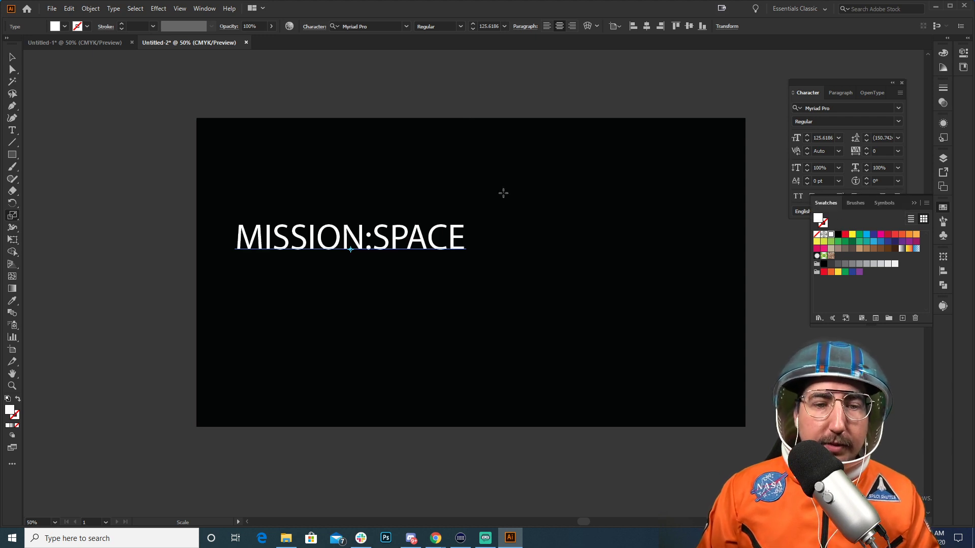
Step: Position the MISSION:SPACE title near the middle of the artboard and enlarge it to about 207 pt
key("v")
left_click(433, 76)
left_click_drag(430, 235, 541, 251)
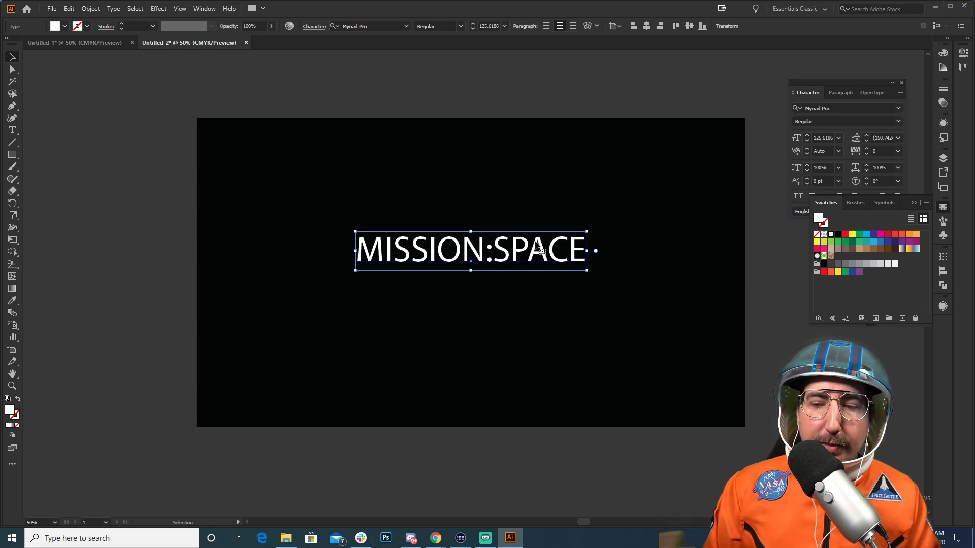
key("s")
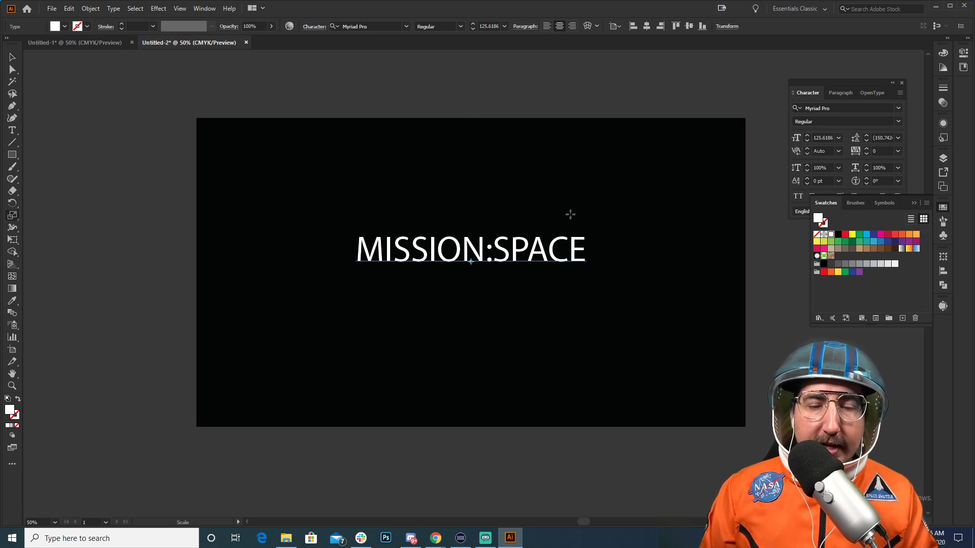
left_click_drag(567, 214, 619, 183)
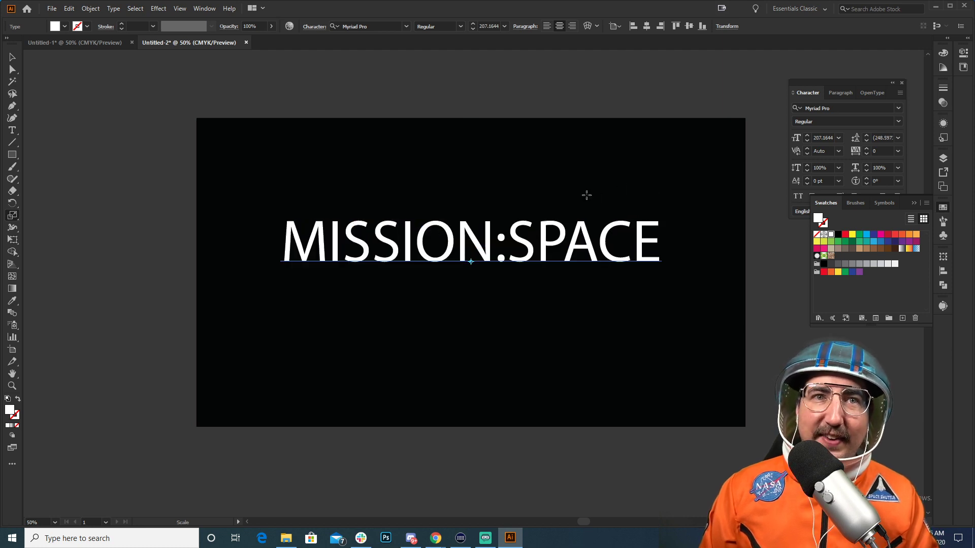
key("v")
left_click_drag(552, 246, 558, 262)
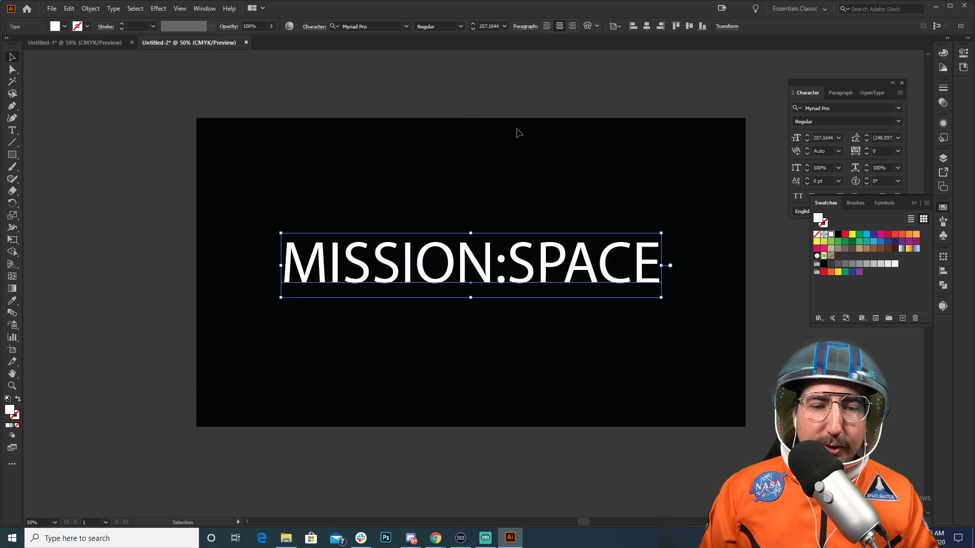
left_click(480, 92)
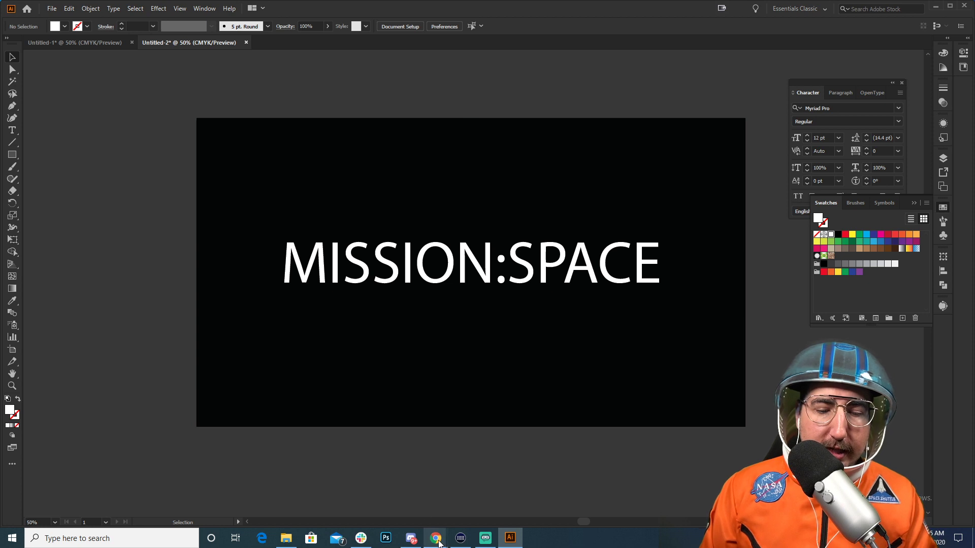
Step: Switch to Chrome and open the full font listing on the Adobe Fonts site
mouse_move(440, 543)
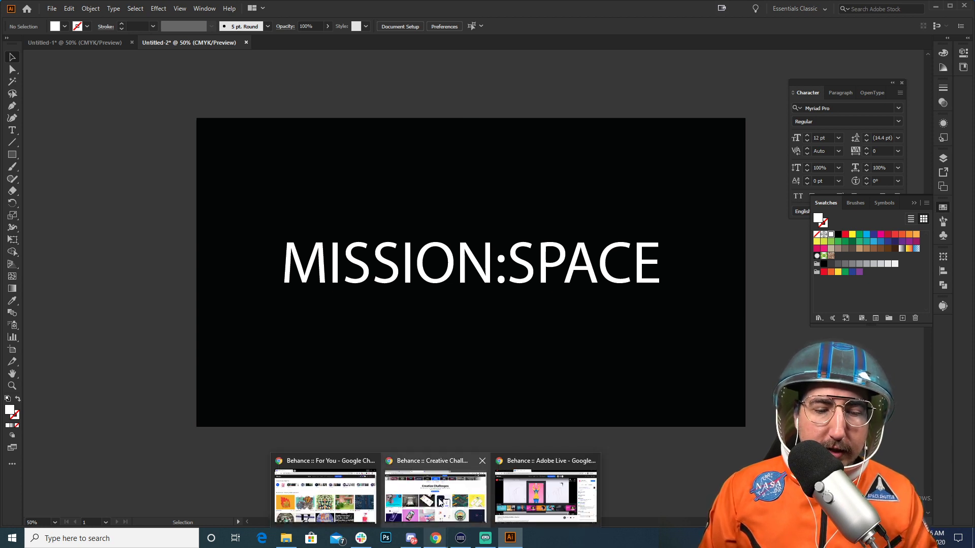
left_click(441, 501)
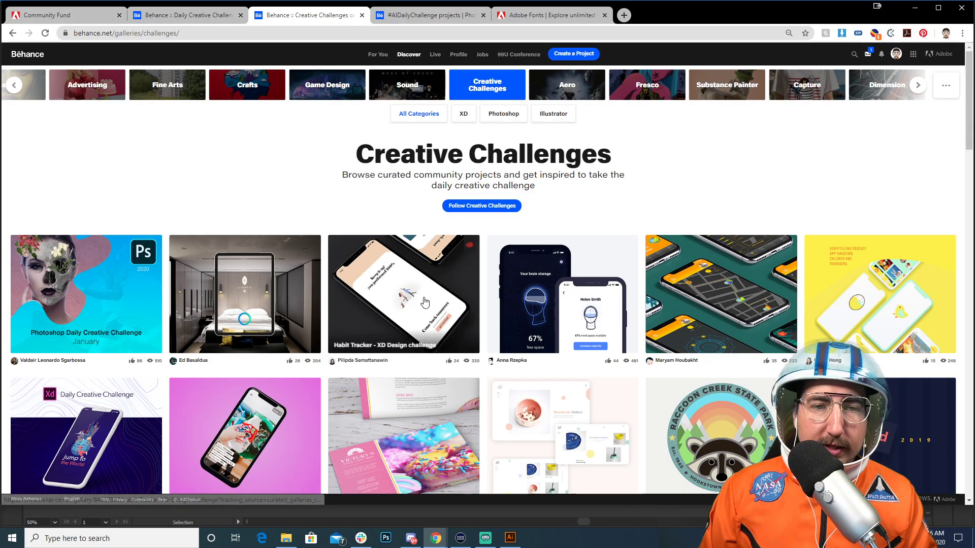
left_click(519, 22)
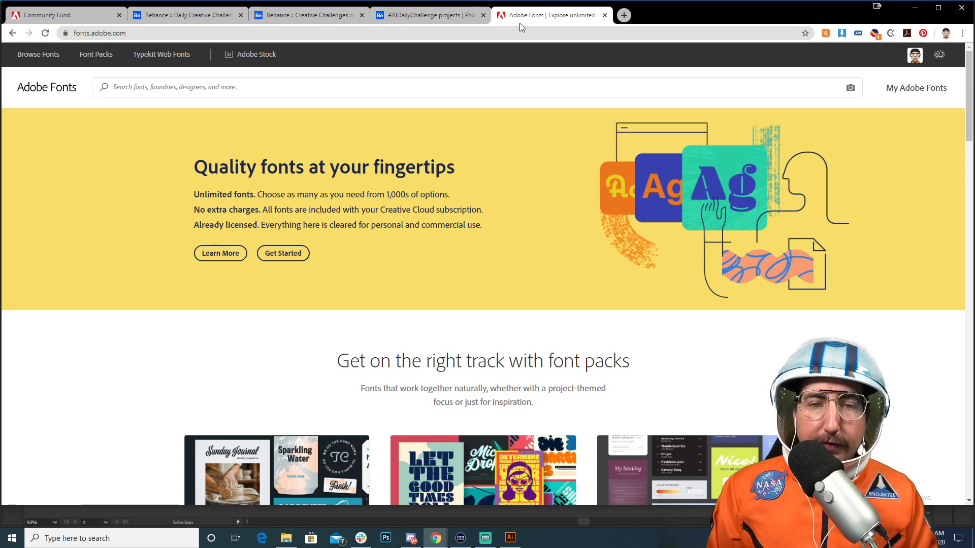
left_click(42, 62)
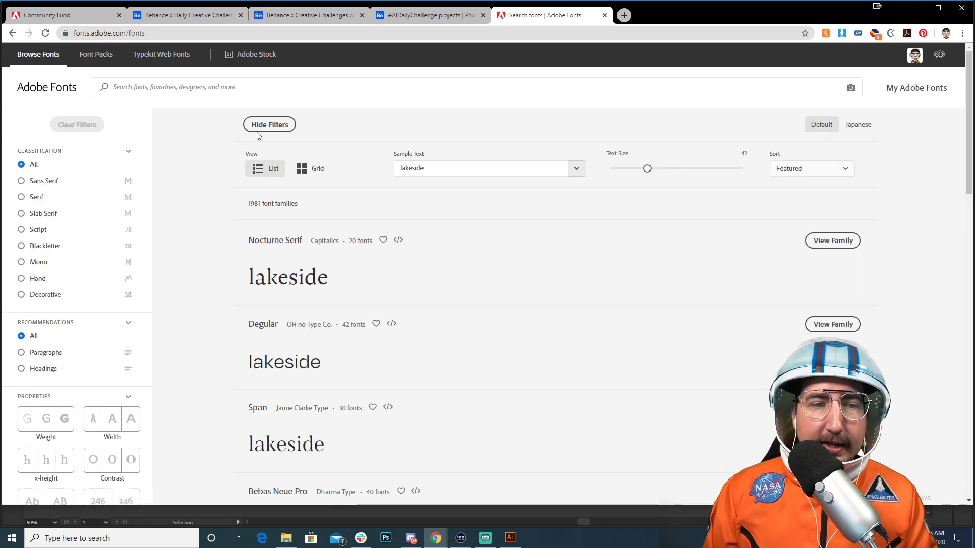
Step: Set the font preview's sample text to MISSION:SPACE
double_click(423, 170)
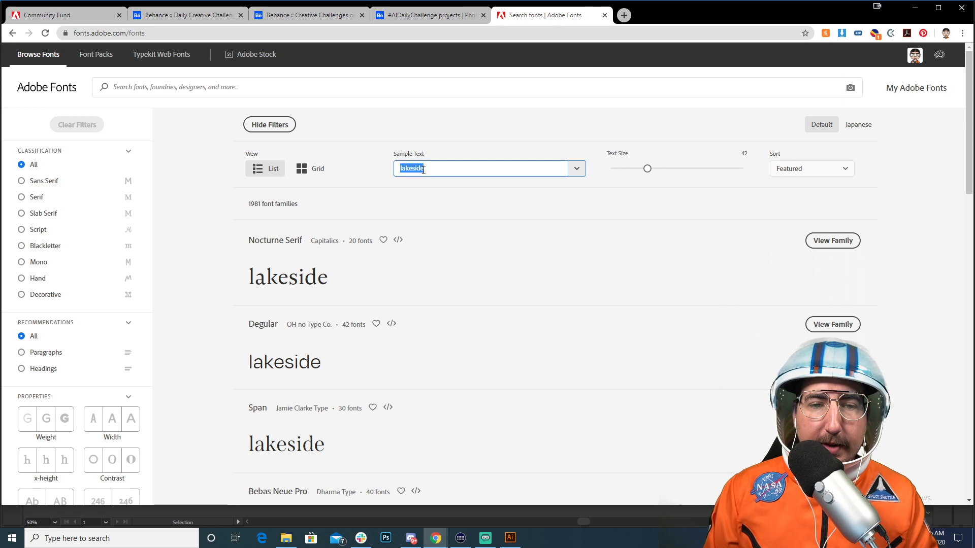
left_click(576, 168)
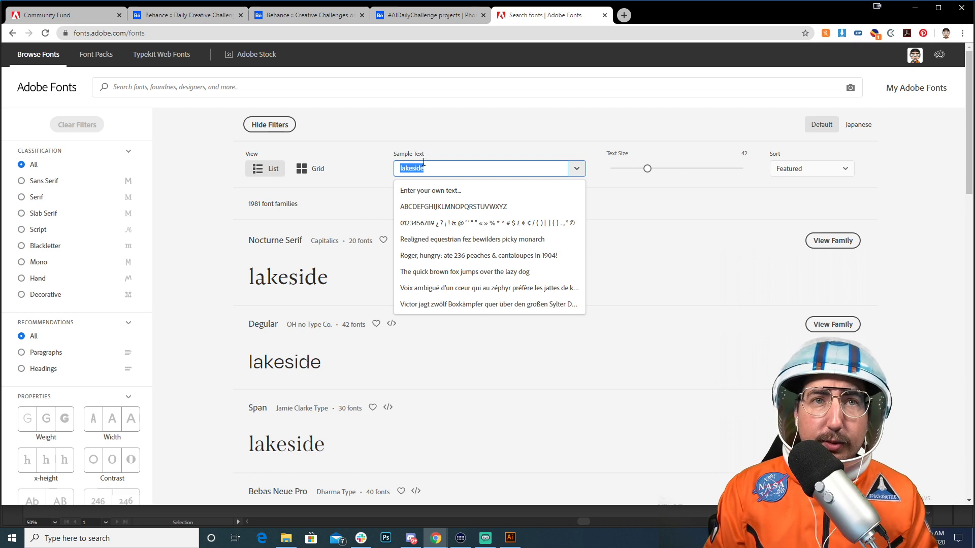
type("MISSION")
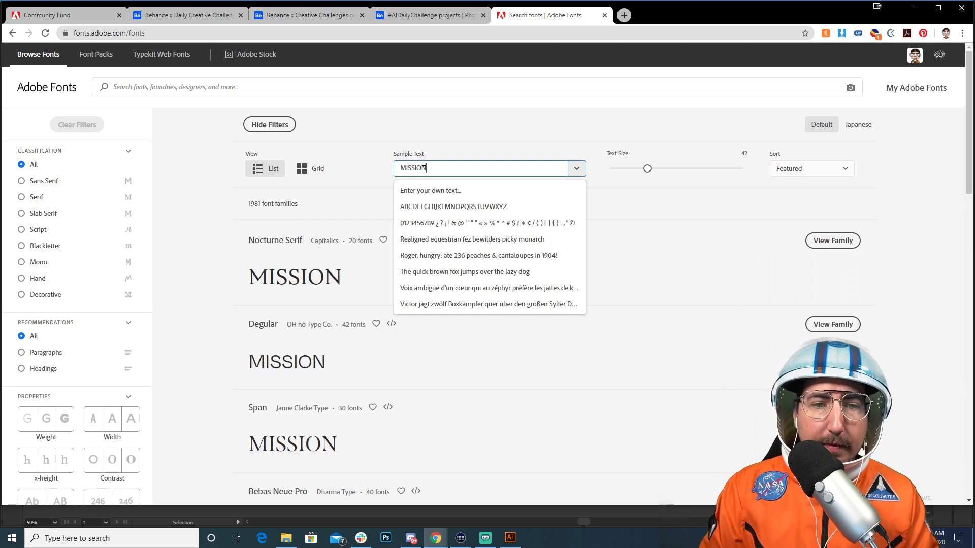
type(":SPACE")
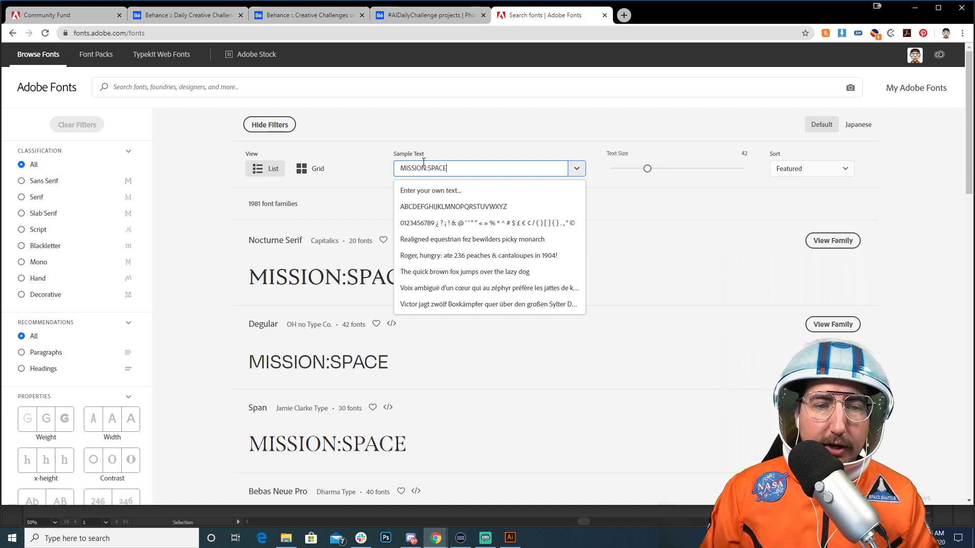
left_click(392, 125)
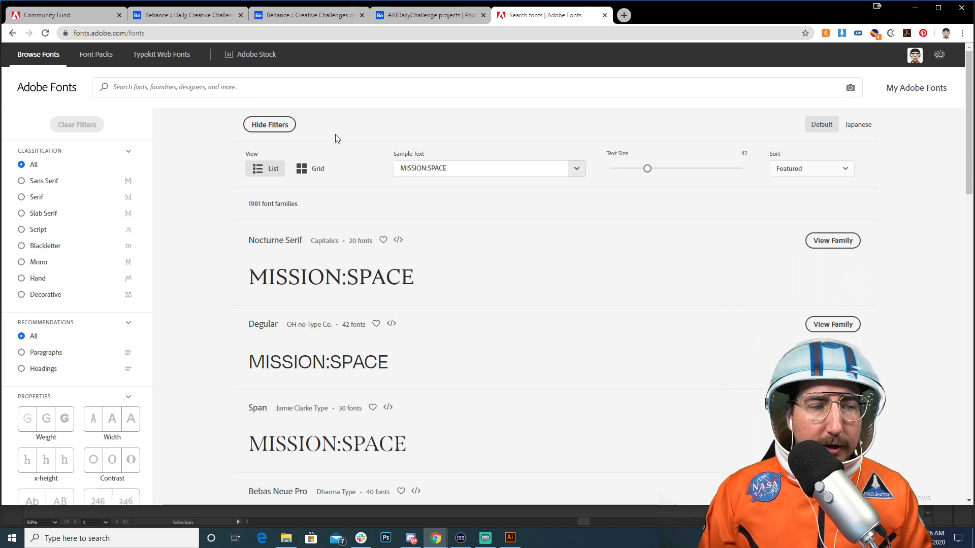
Step: Filter the fonts to sans serif with heavy weight and condensed width, and browse the matching families
left_click(44, 181)
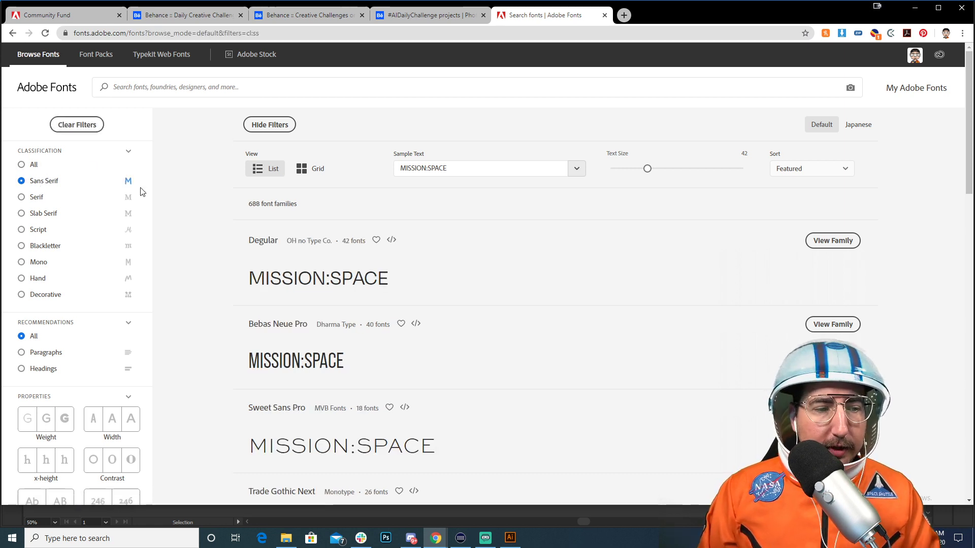
scroll(53, 255, "down", 1)
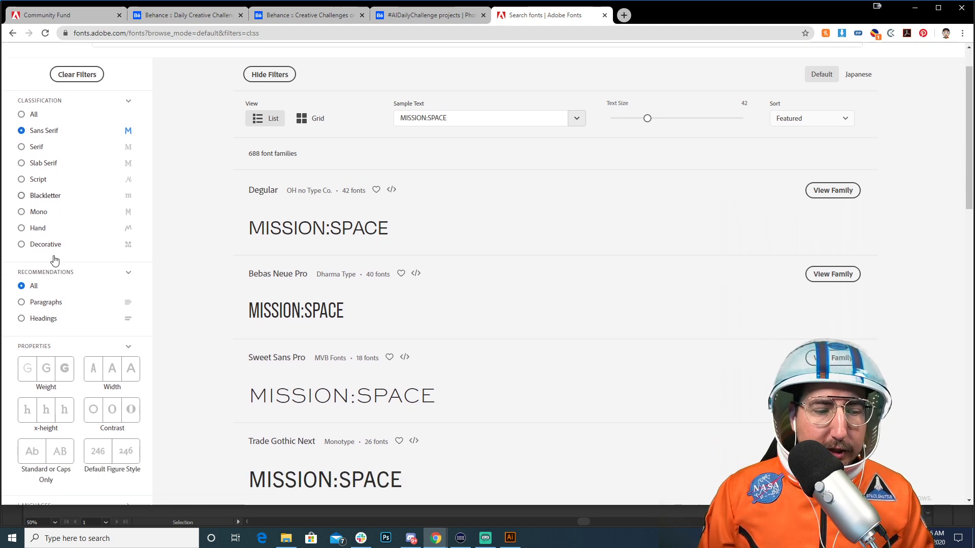
left_click(66, 373)
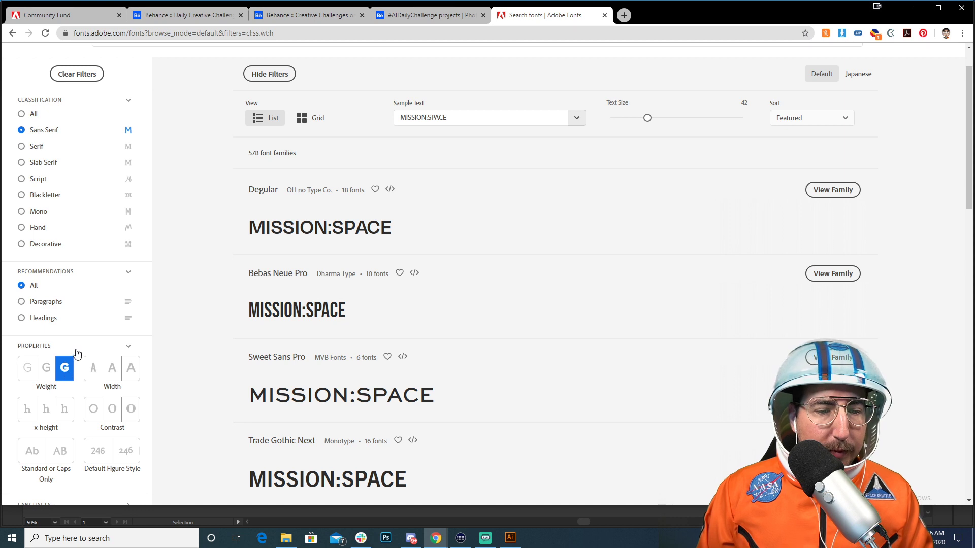
left_click(98, 374)
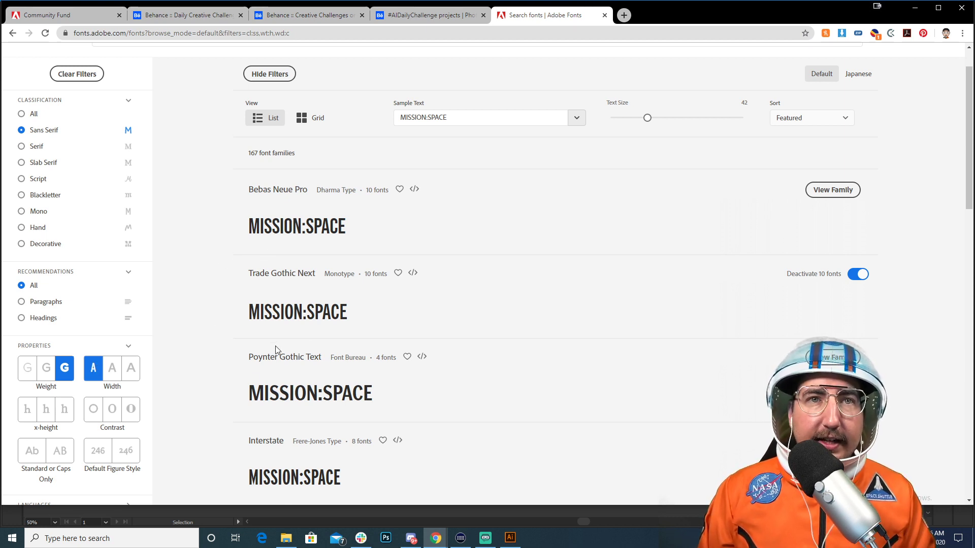
scroll(220, 321, "down", 2)
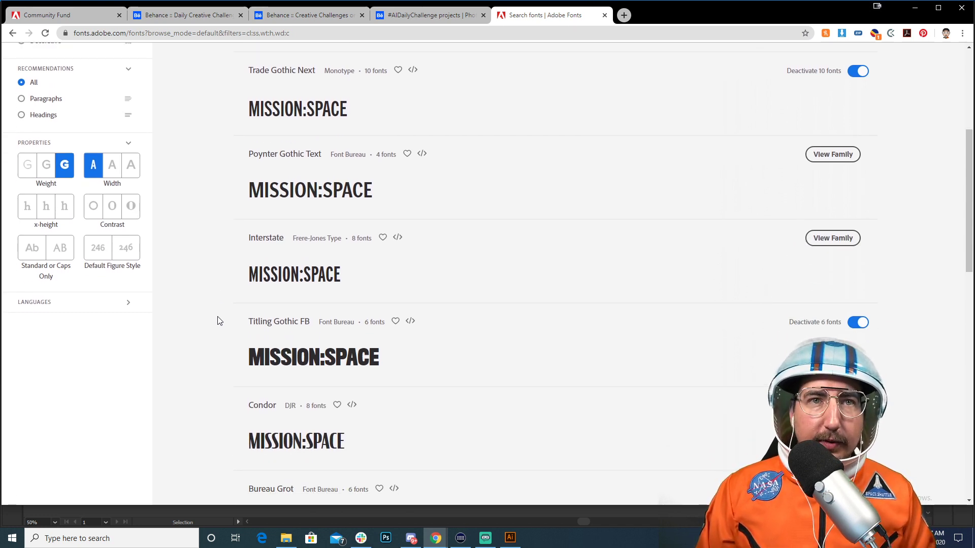
scroll(220, 320, "down", 4)
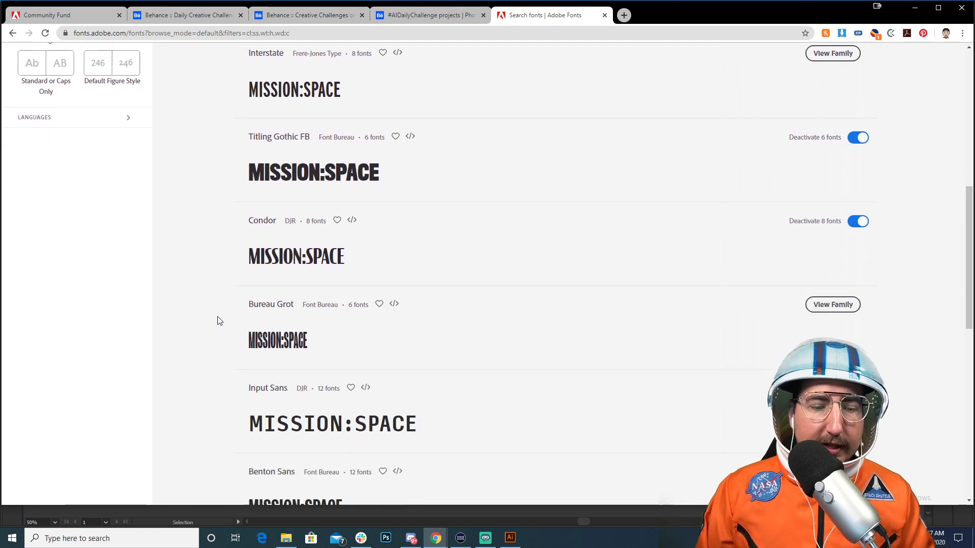
Step: Look through the remaining heavy condensed sans serif families and open the second page of results
scroll(220, 320, "down", 1)
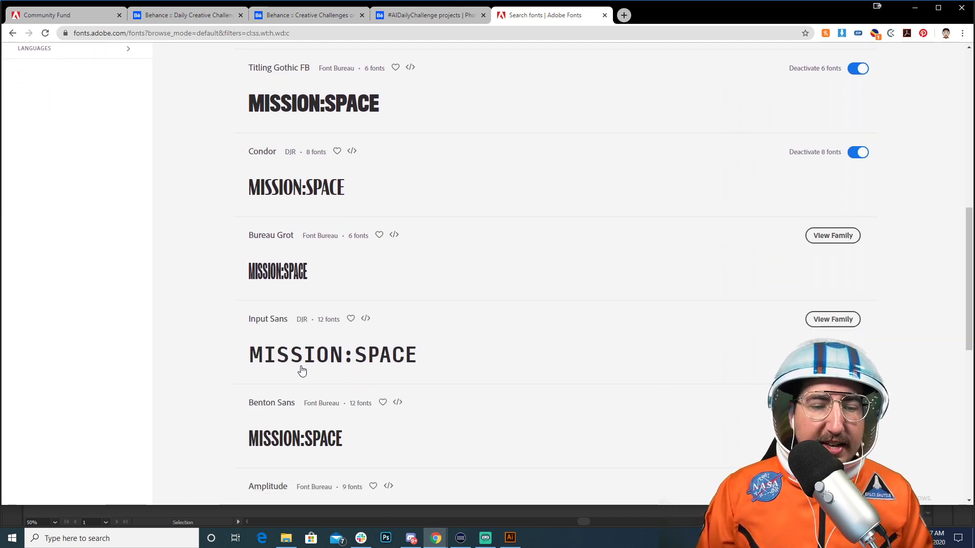
scroll(224, 353, "down", 6)
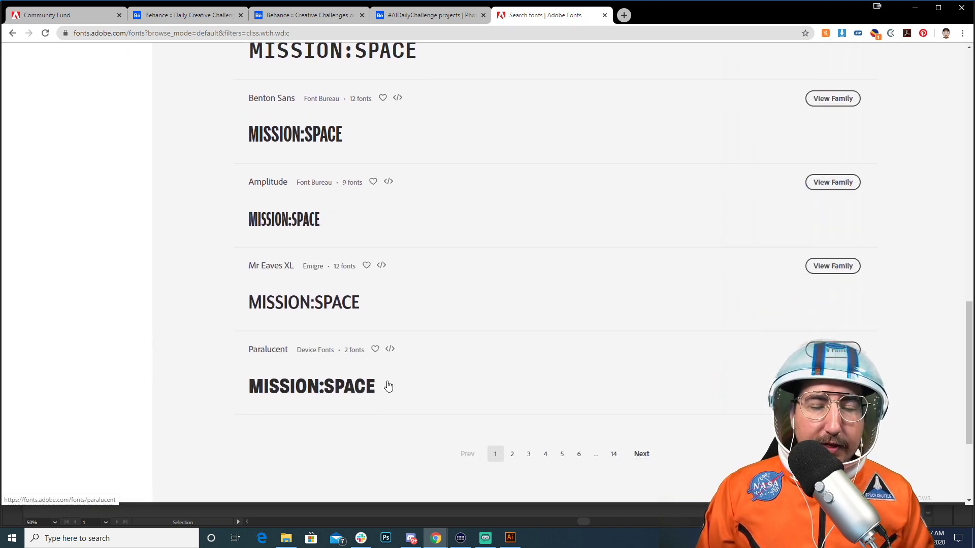
left_click(514, 454)
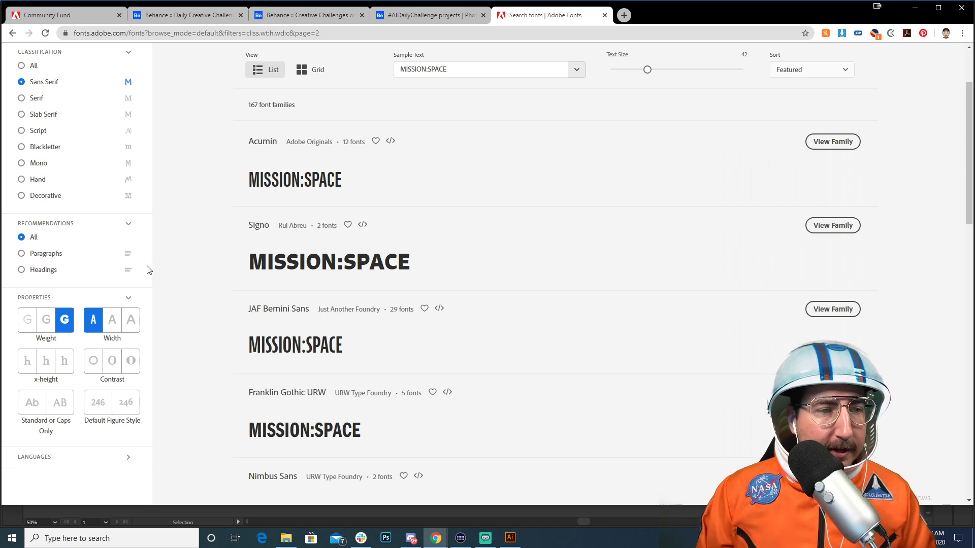
Step: Switch the font classification to Decorative and browse the matching heavy condensed families
left_click(46, 197)
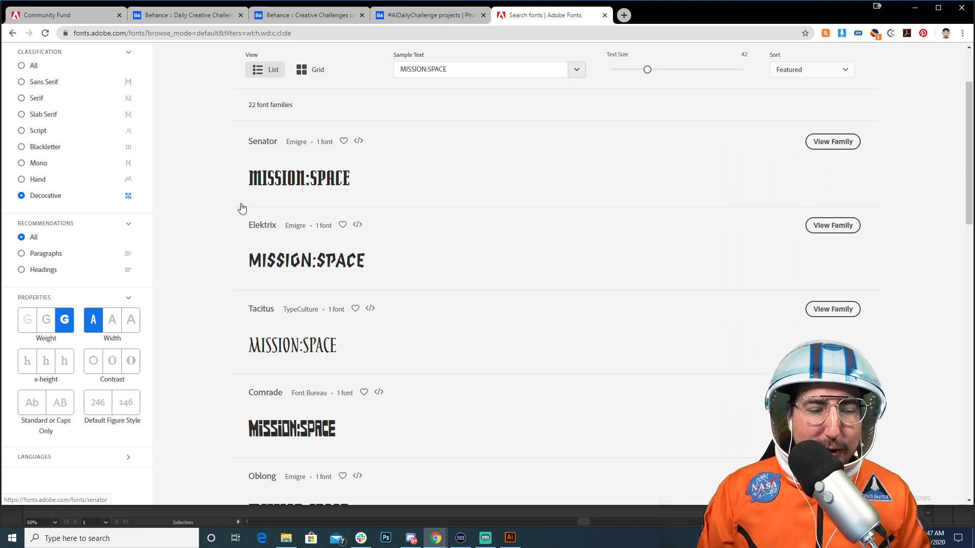
scroll(240, 208, "down", 4)
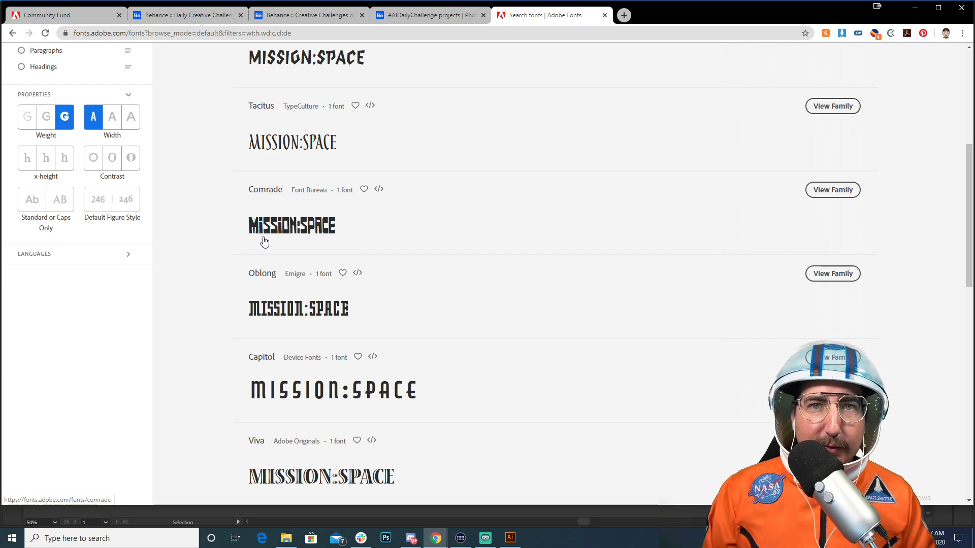
scroll(264, 241, "up", 6)
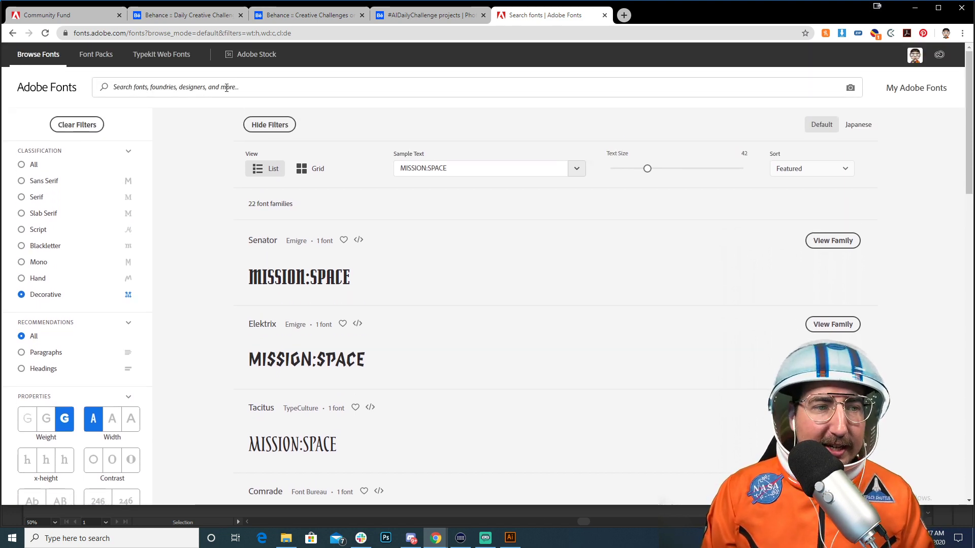
Step: Reset the font classification to All and remove the heavy weight and condensed width filters
left_click(22, 166)
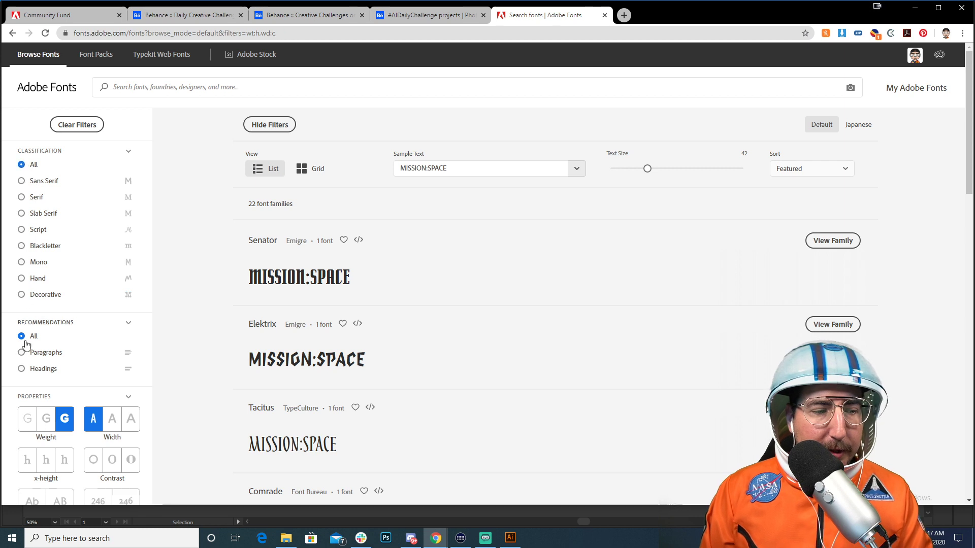
left_click(65, 421)
left_click(92, 421)
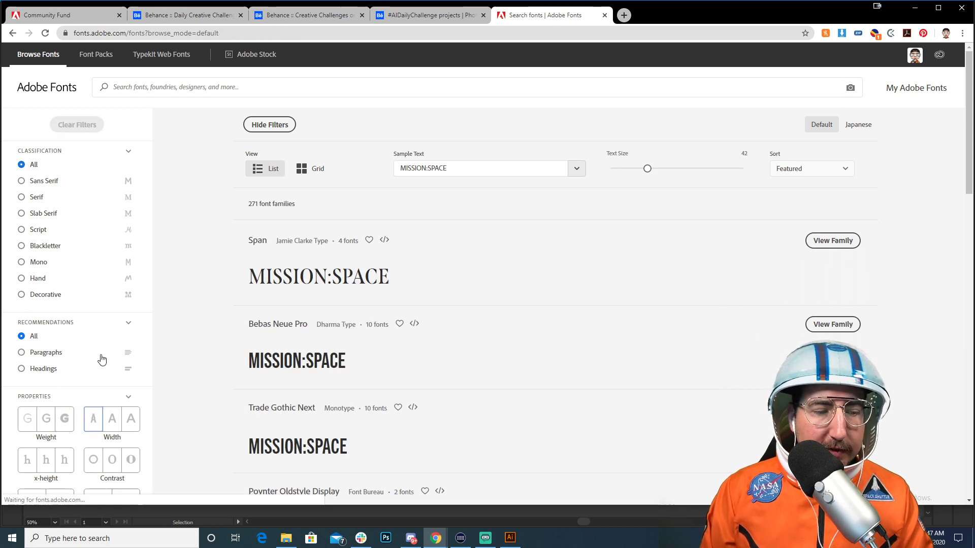
Step: Search Adobe Fonts for stencil and open the Stenciletta family from the results
left_click(170, 82)
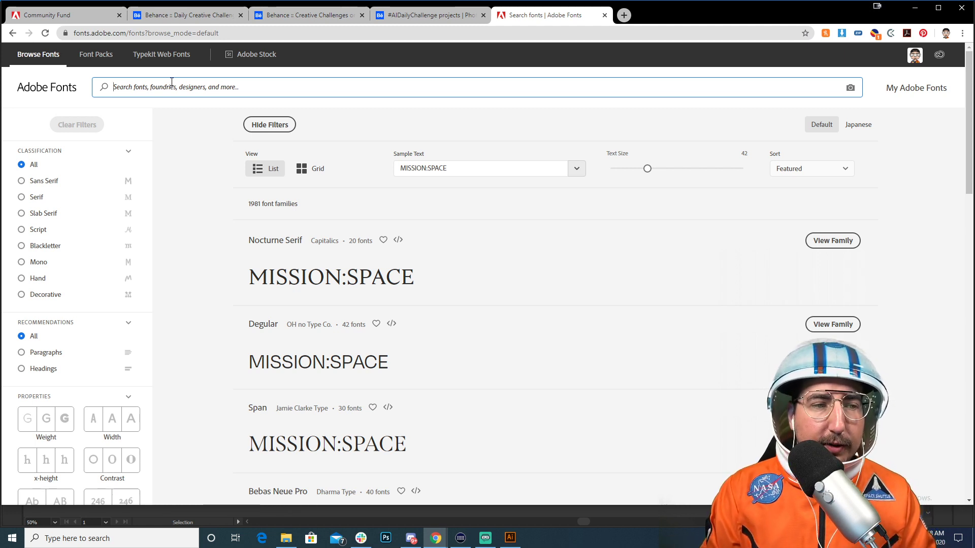
type("stencil")
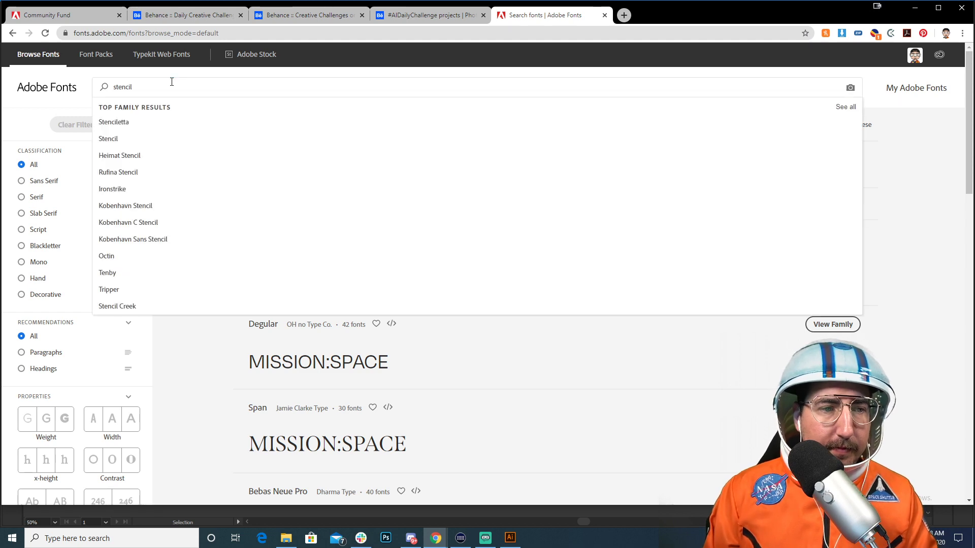
key("Return")
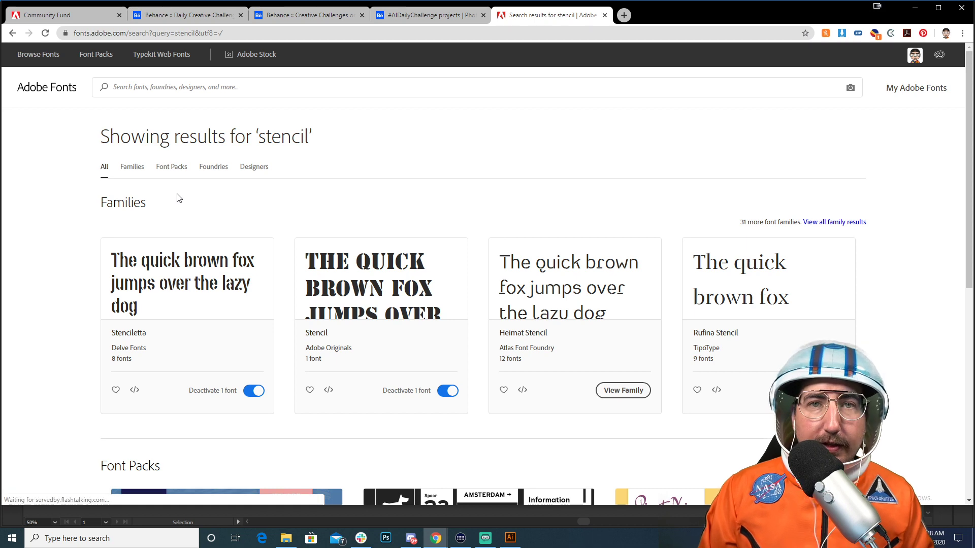
scroll(76, 238, "down", 2)
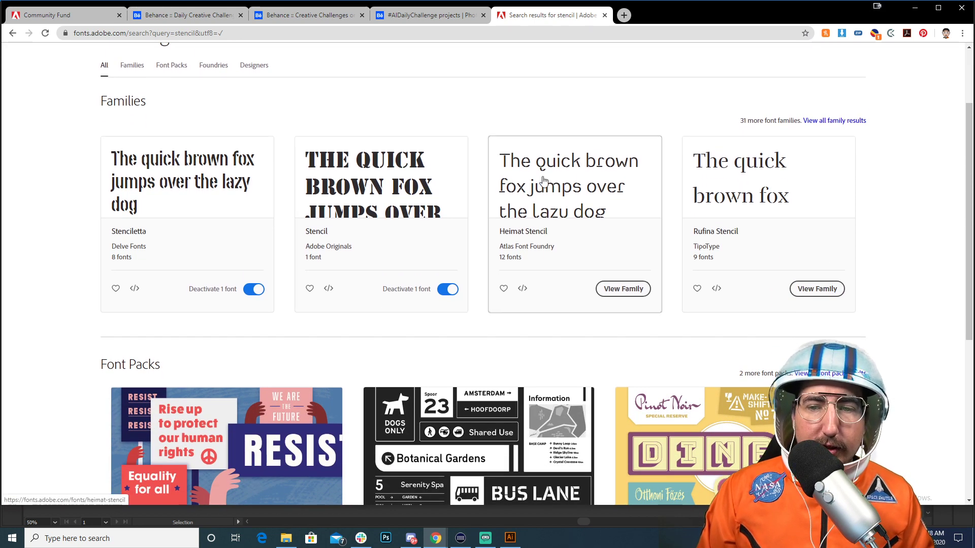
scroll(315, 238, "down", 1)
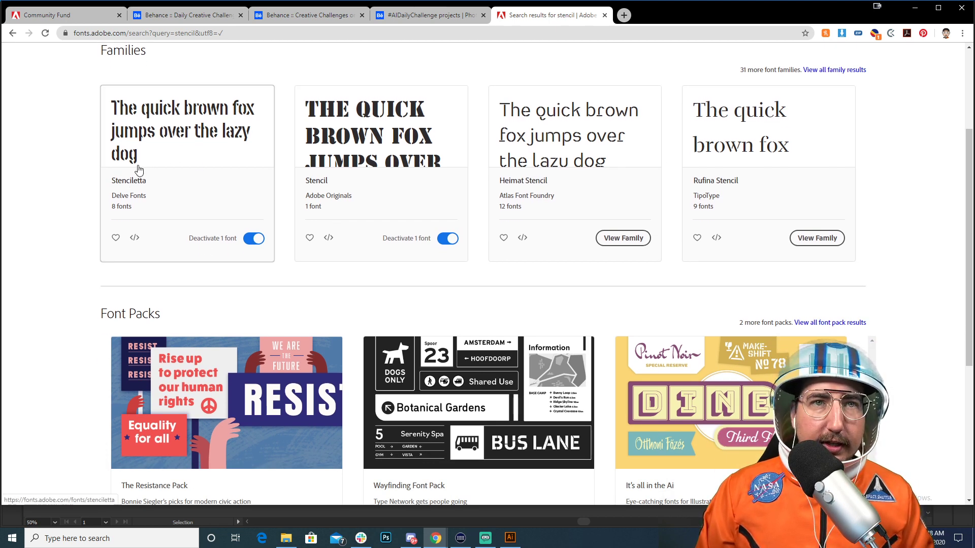
left_click(139, 184)
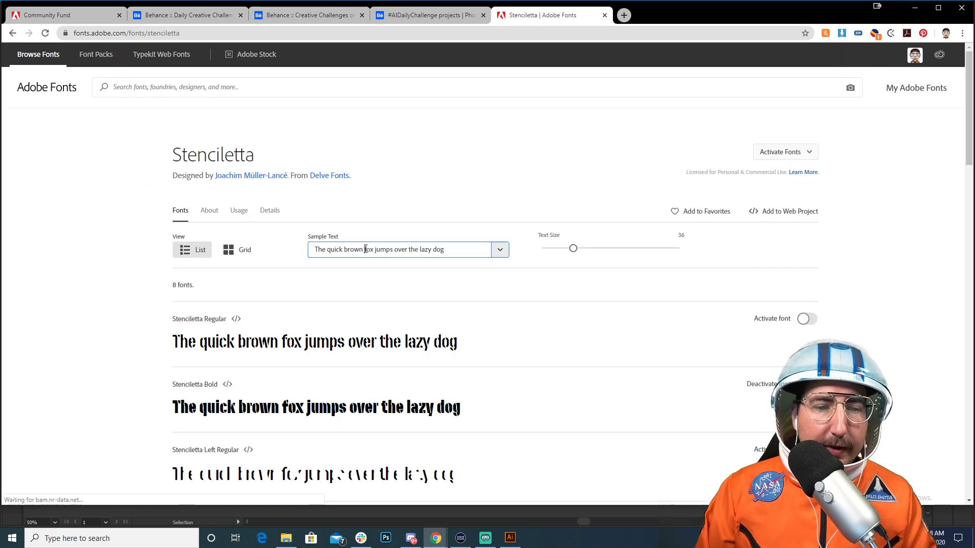
Step: Preview all the Stenciletta styles with MISSION:SPACE as sample text at text size 84
triple_click(366, 249)
type("MI")
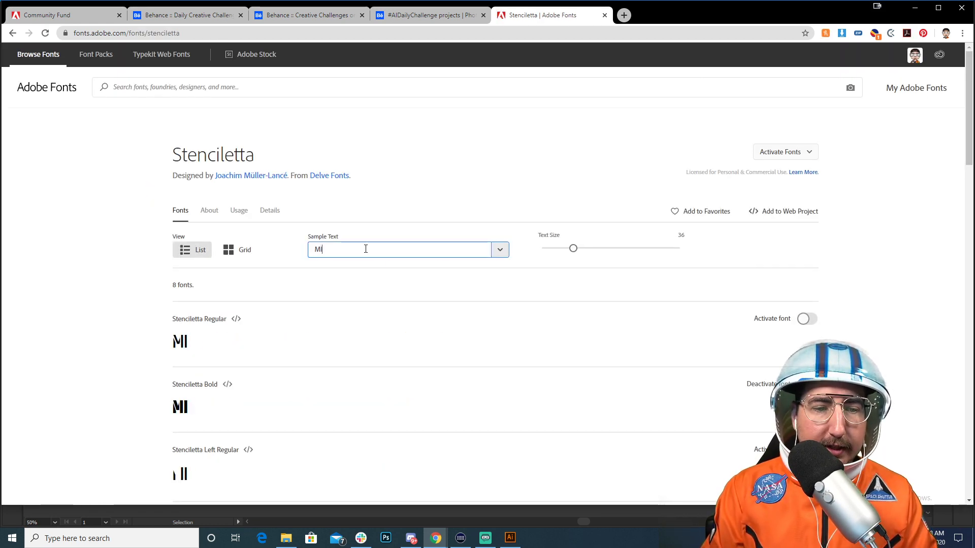
type("SSION:SPACE")
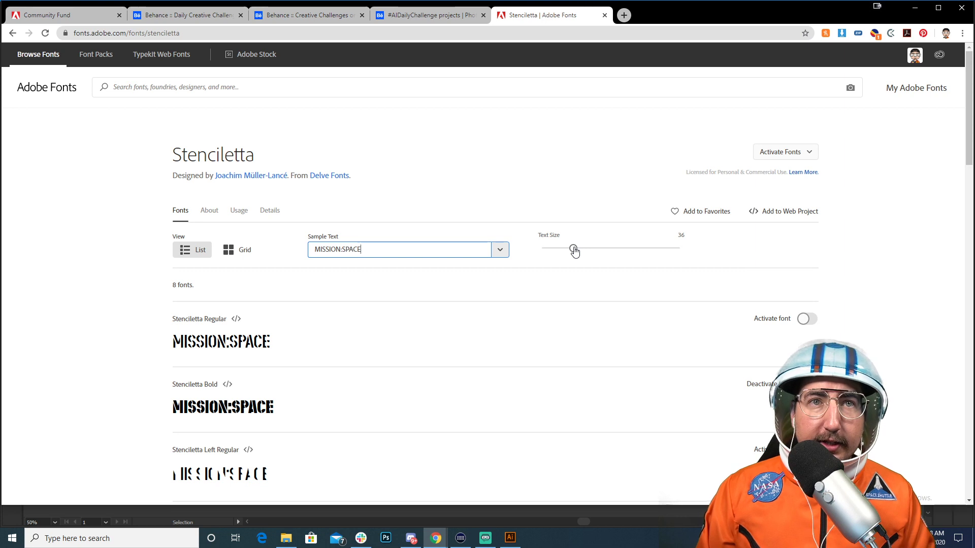
left_click_drag(575, 251, 633, 250)
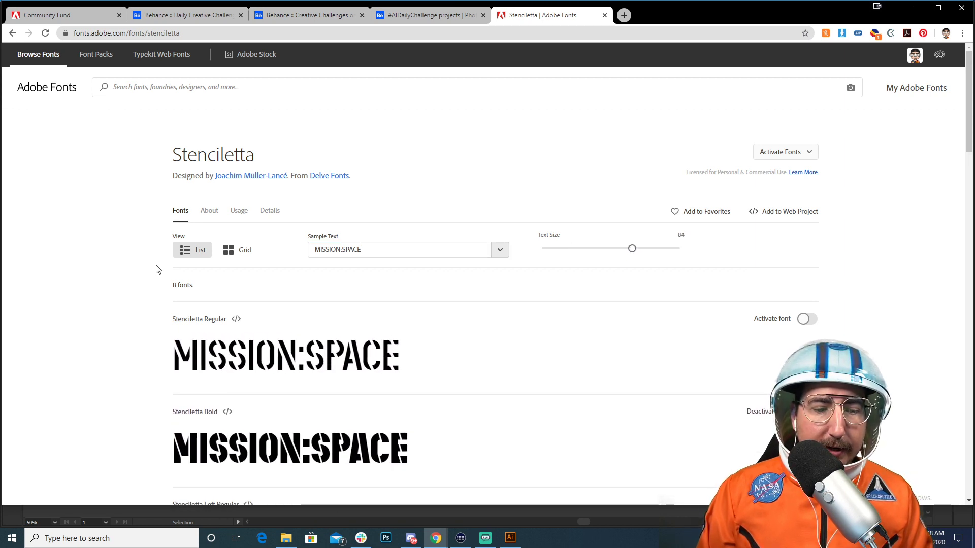
scroll(156, 270, "down", 7)
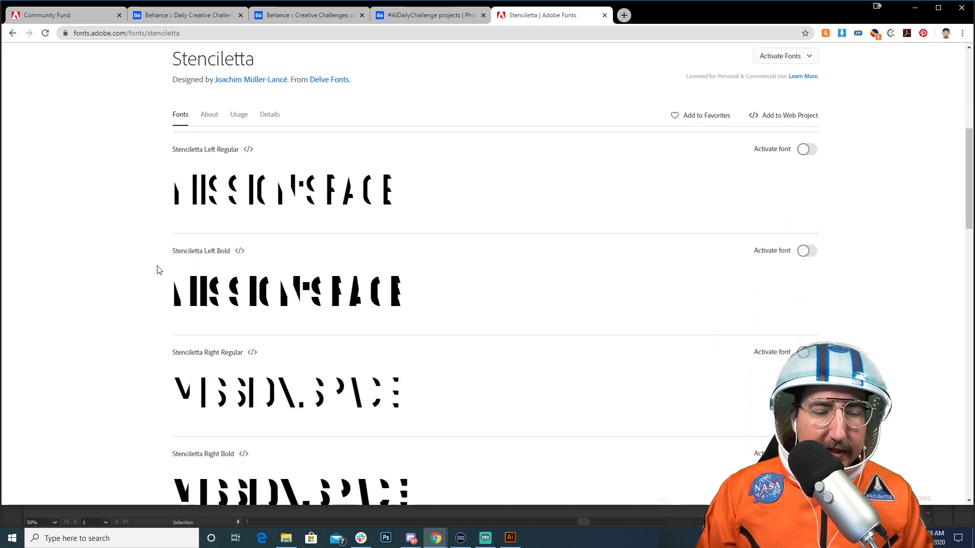
scroll(156, 269, "down", 6)
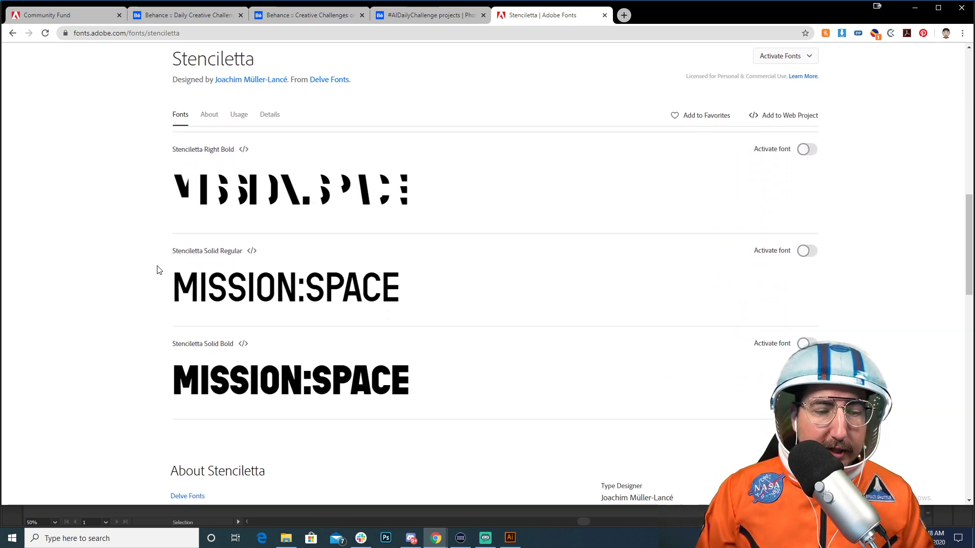
scroll(148, 283, "up", 6)
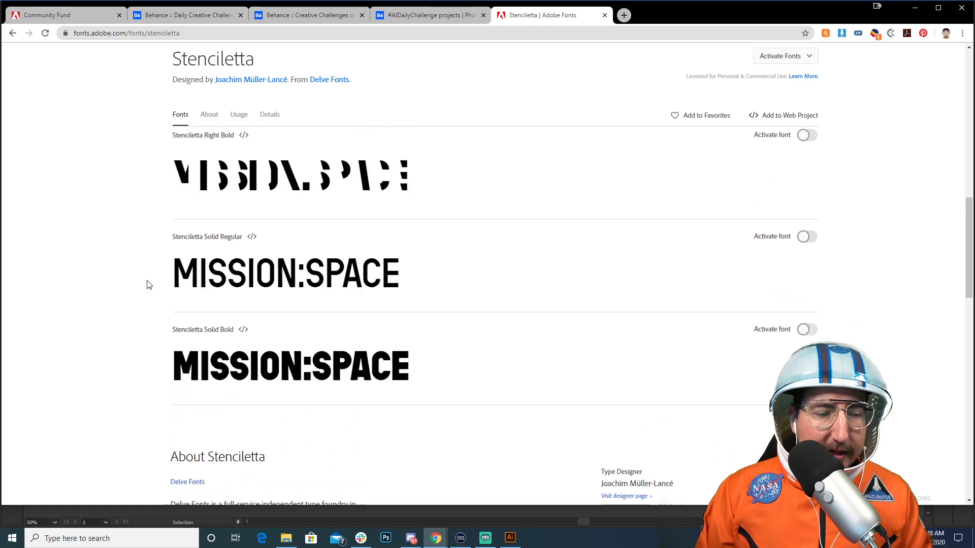
scroll(148, 283, "up", 5)
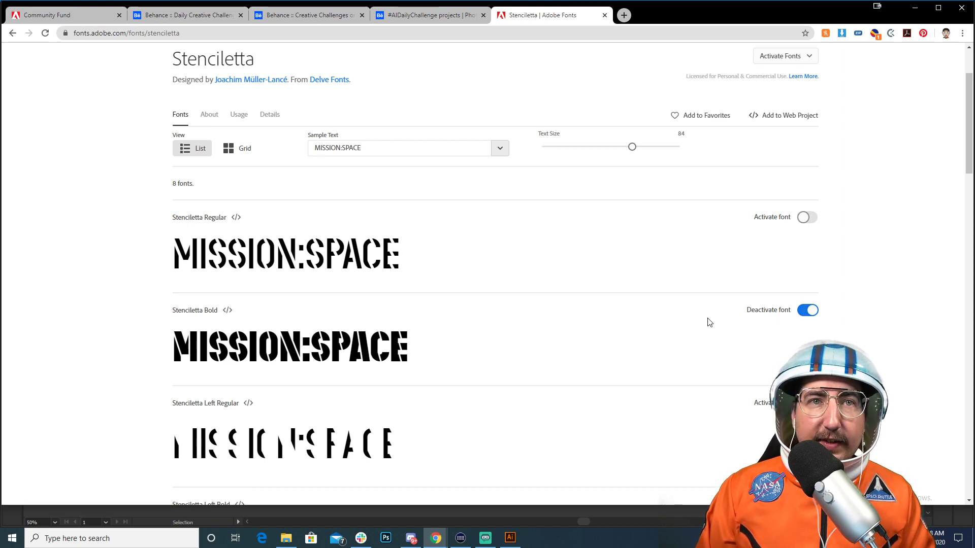
Step: Switch to Illustrator and set the MISSION:SPACE title's font to Stenciletta Bold
left_click(510, 538)
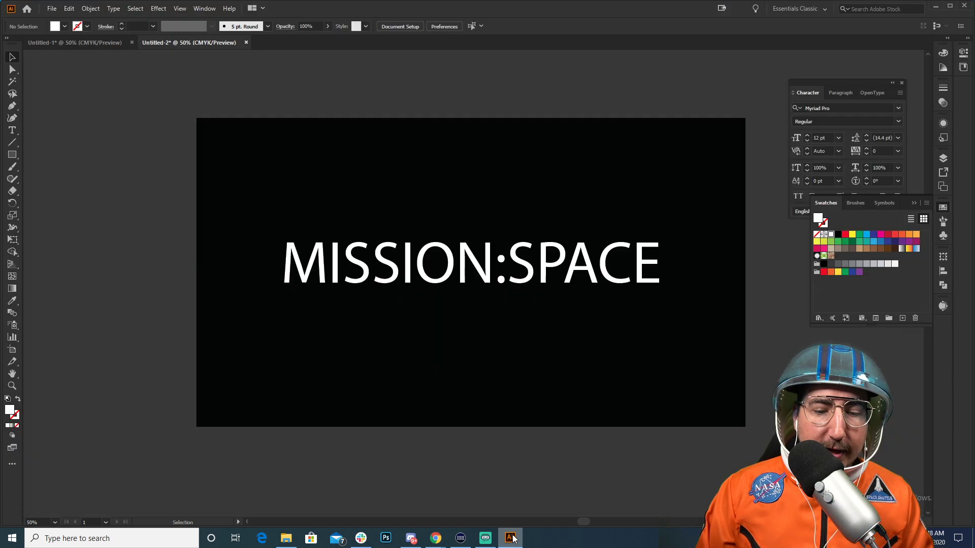
left_click(510, 262)
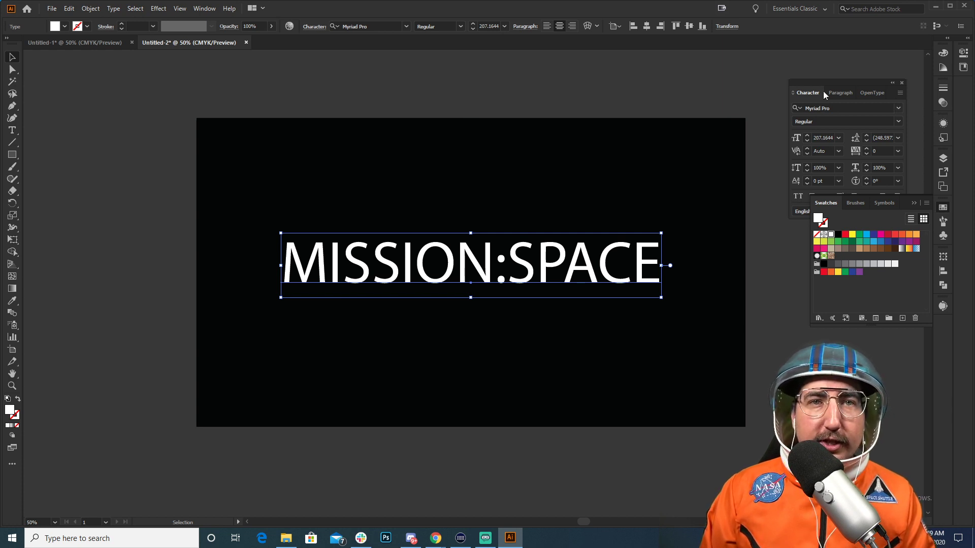
left_click(828, 107)
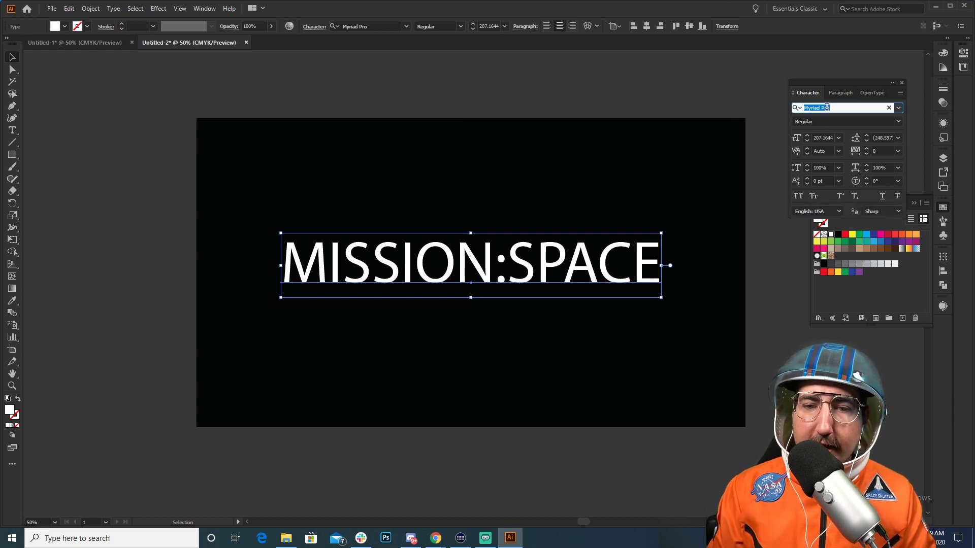
type("sten")
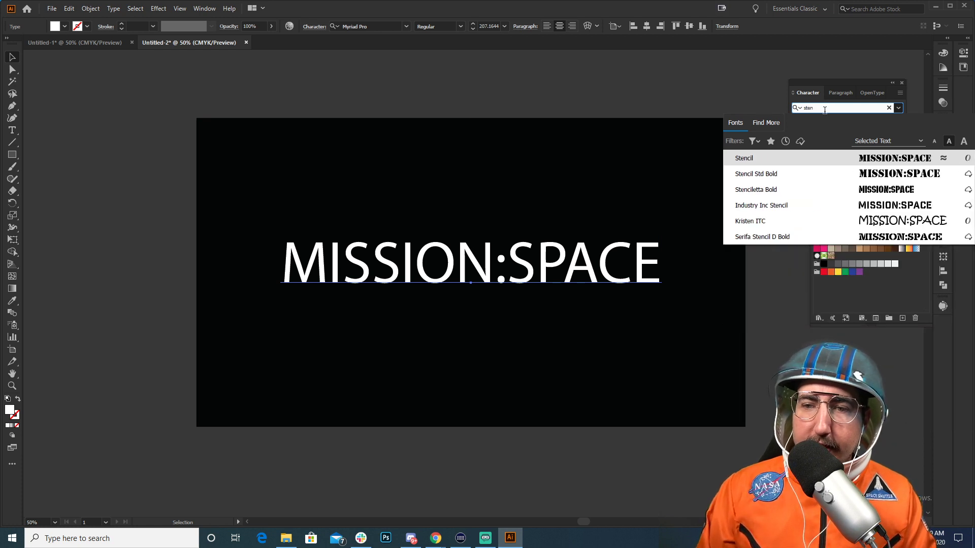
left_click(784, 191)
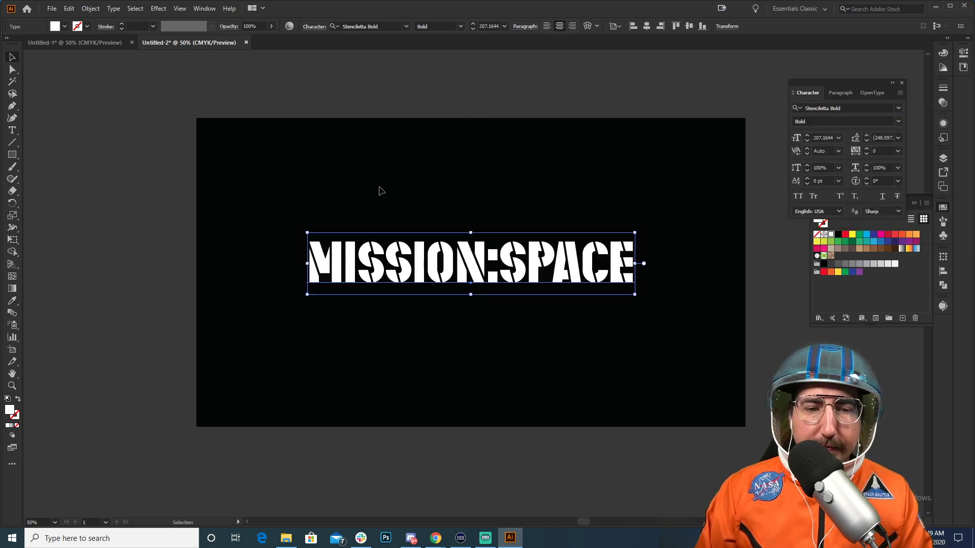
Step: Scale the MISSION:SPACE title up to about 262 pt, shift it slightly down, and deselect it
key("s")
left_click_drag(627, 185, 668, 159)
key("v")
left_click_drag(611, 232, 613, 245)
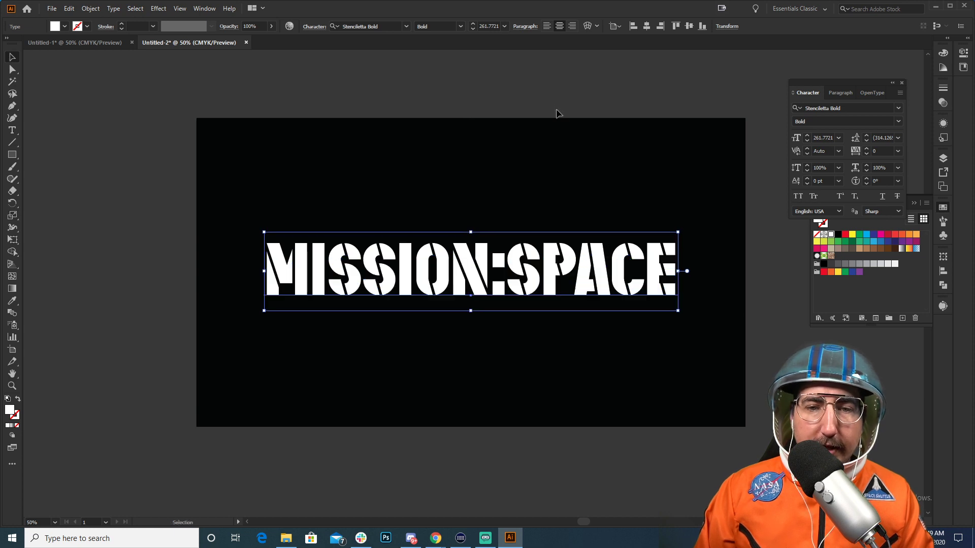
left_click(560, 106)
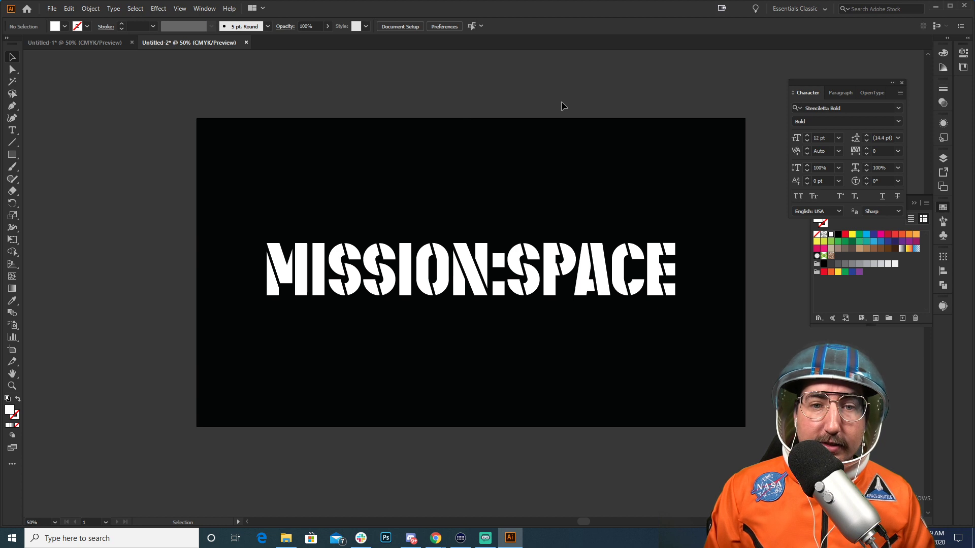
Step: Place a new point text line above the left half of the MISSION:SPACE title and fill it with white
key("t")
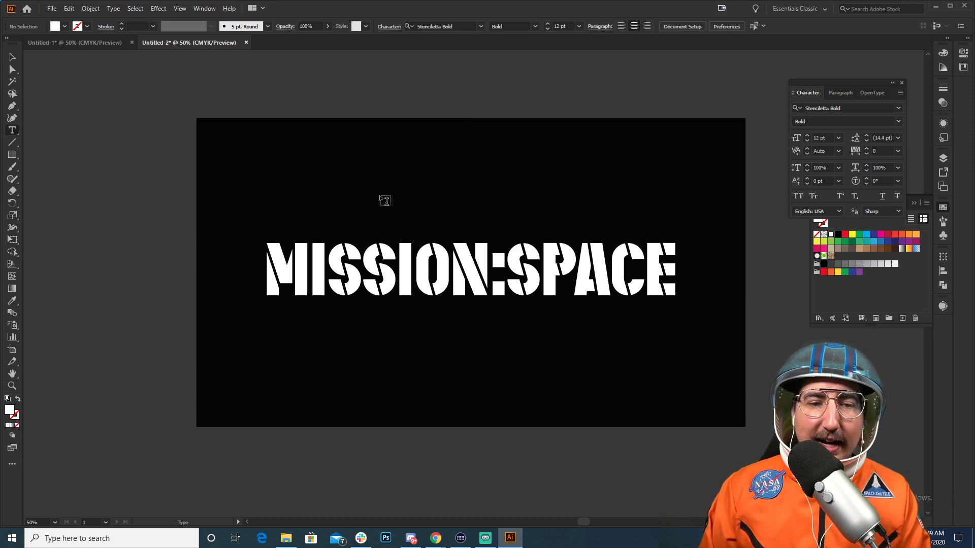
left_click(382, 199)
left_click(833, 237)
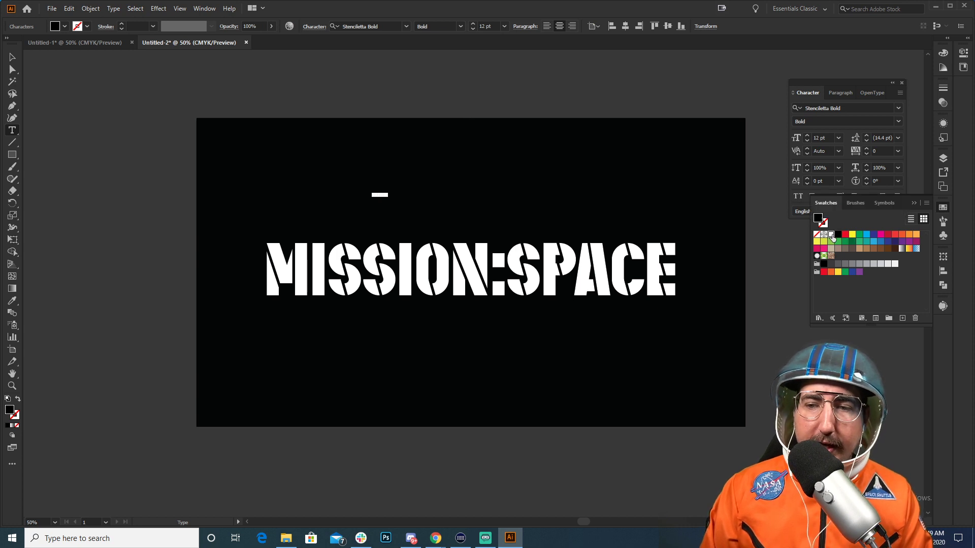
left_click(832, 235)
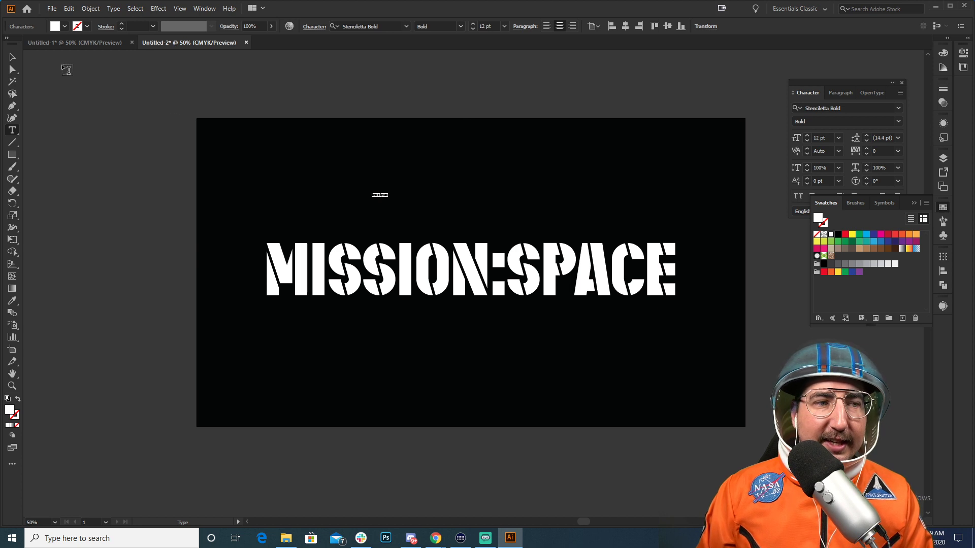
Step: Scale the new text line above the title up to about 84 pt
key("Escape")
key("s")
left_click_drag(400, 172, 508, 112)
Step: Replace the placeholder text above the title with DAILY CREATIVE CHALLENGES and select the whole line
key("t")
left_click(418, 186)
key("ctrl+a")
type("D")
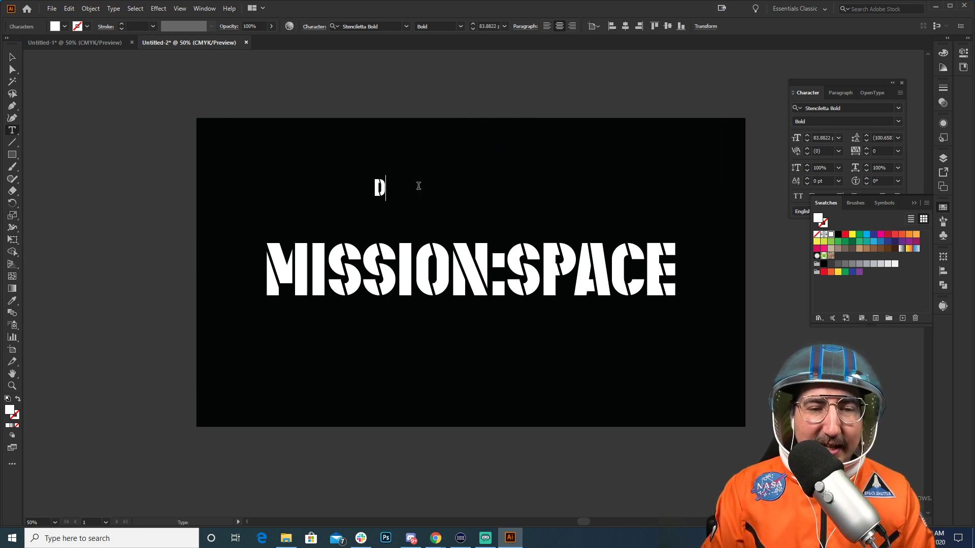
type("AILY CREA")
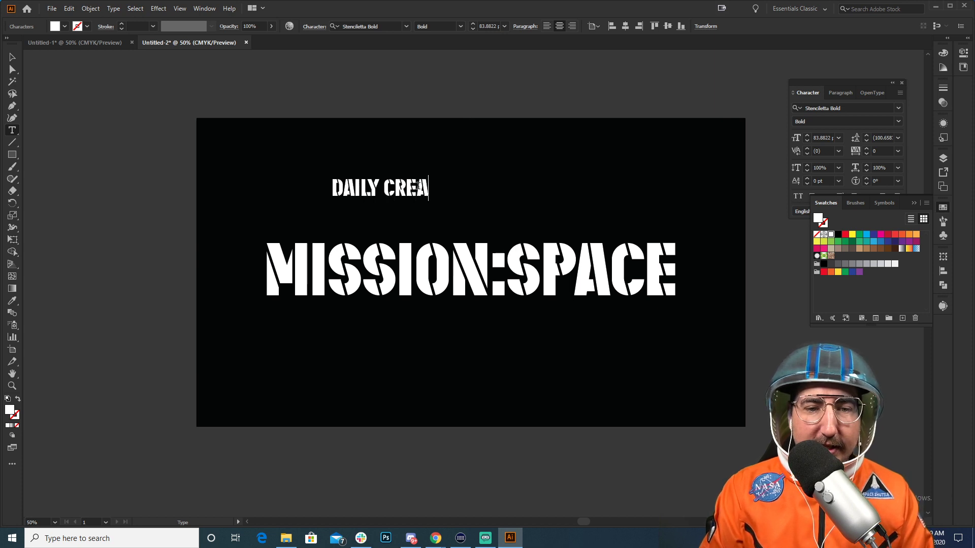
type("TIVE CHALLENGE")
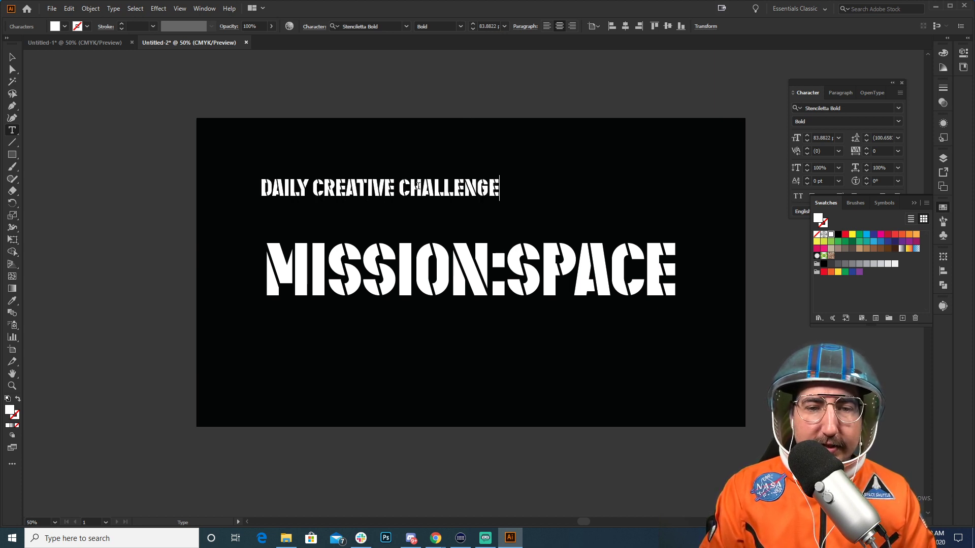
type("S")
key("ctrl+a")
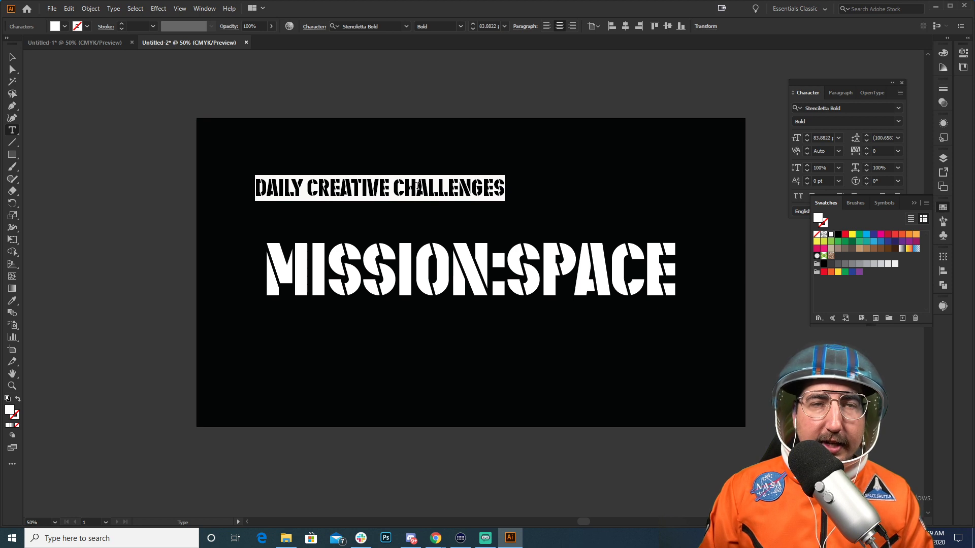
Step: Set the font of the DAILY CREATIVE CHALLENGES line to TitlingGothicFB Wide Medium
left_click(828, 107)
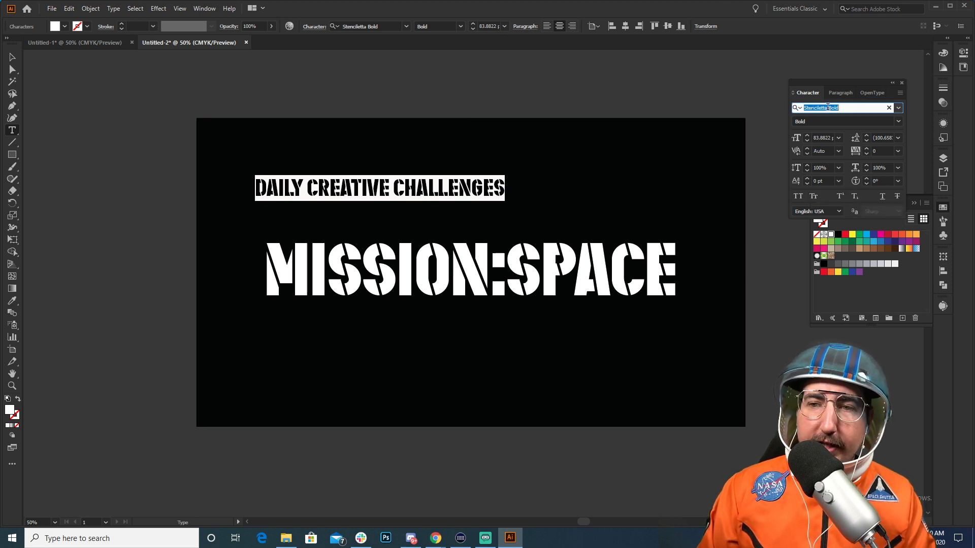
type("titlin")
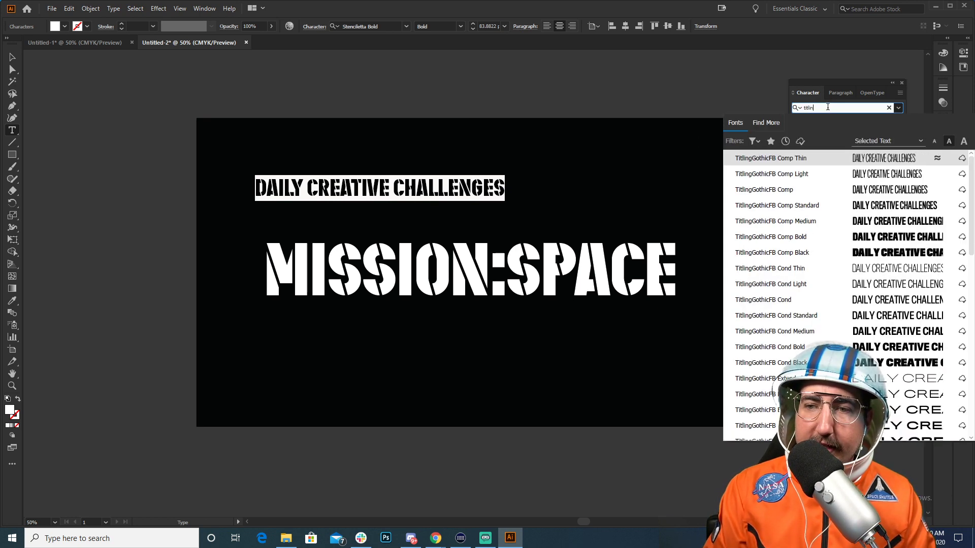
type("g")
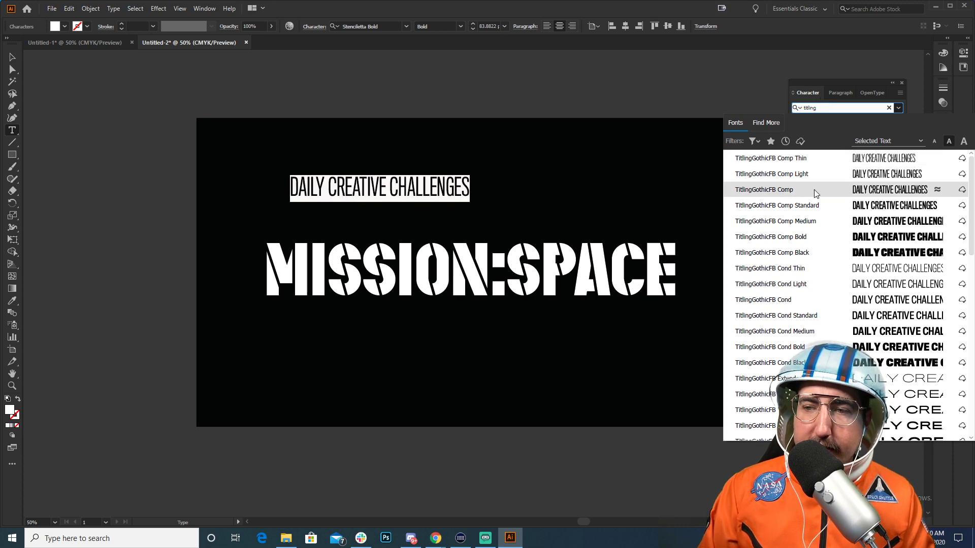
scroll(814, 190, "down", 4)
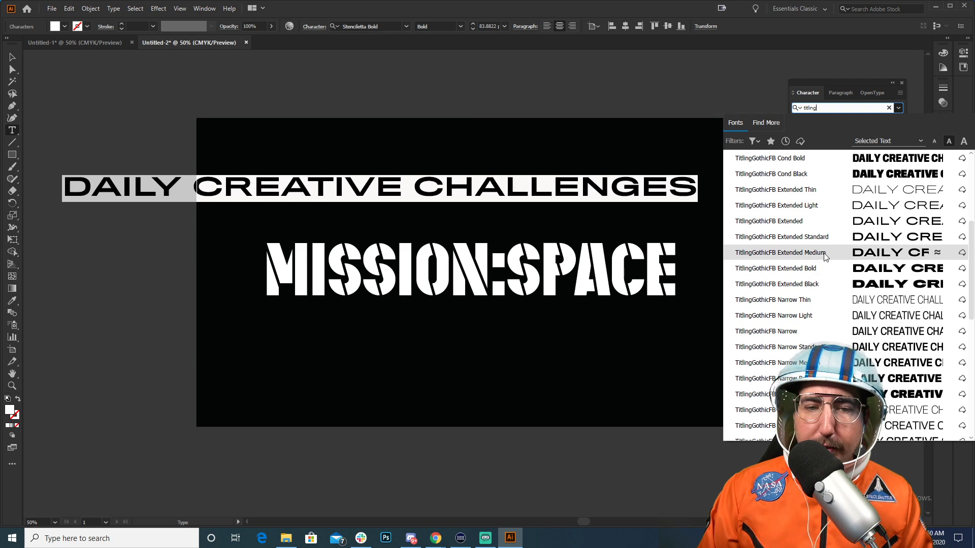
scroll(812, 284, "down", 6)
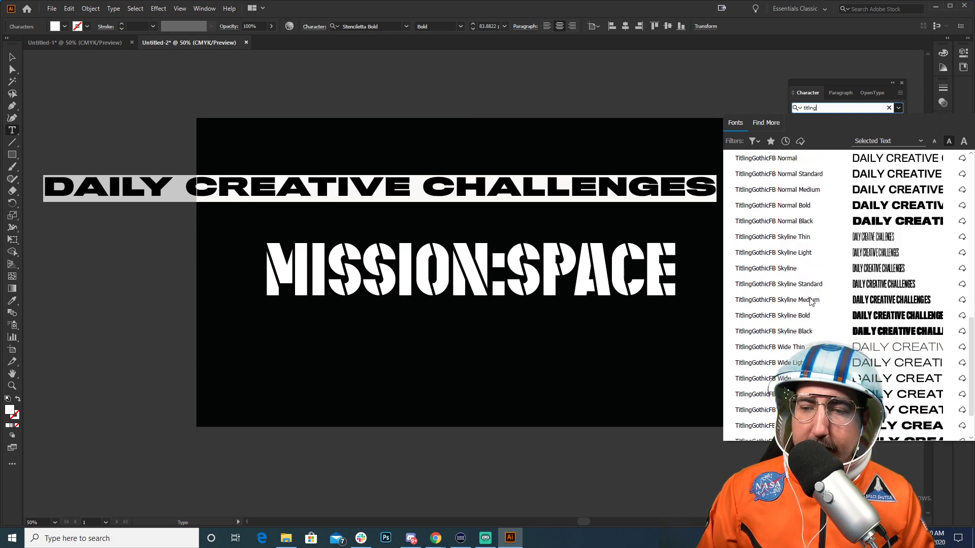
scroll(811, 301, "down", 2)
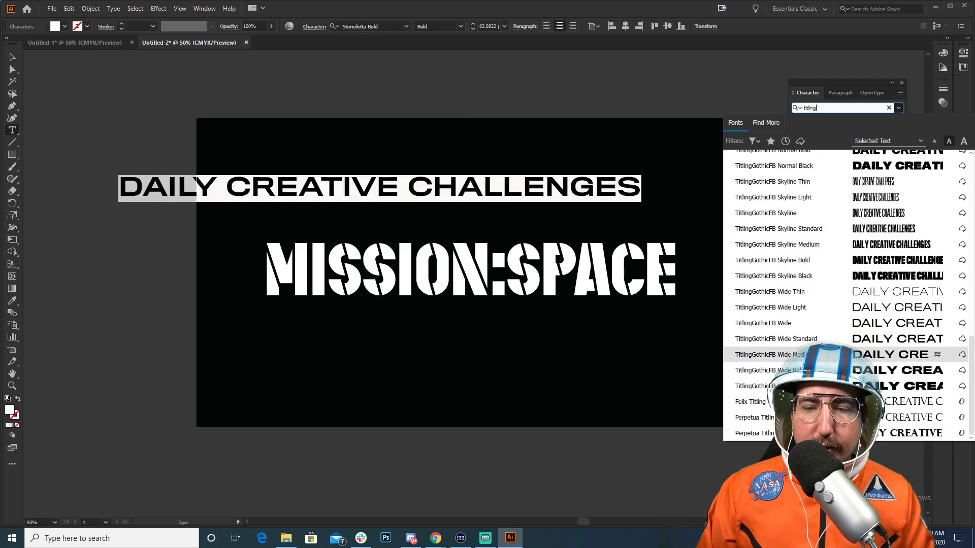
left_click(806, 354)
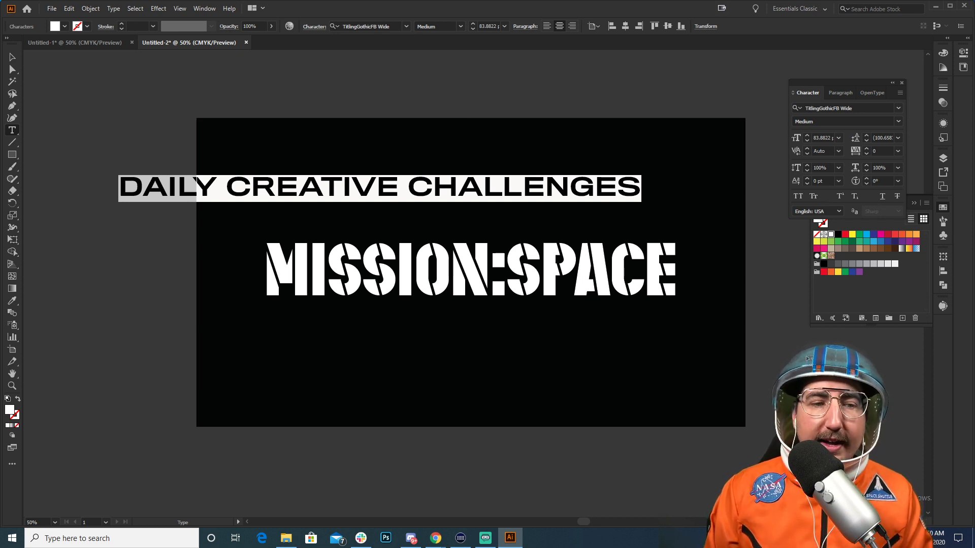
Step: Scale the DAILY CREATIVE CHALLENGES line down to about 60 pt and keep it selected
key("s")
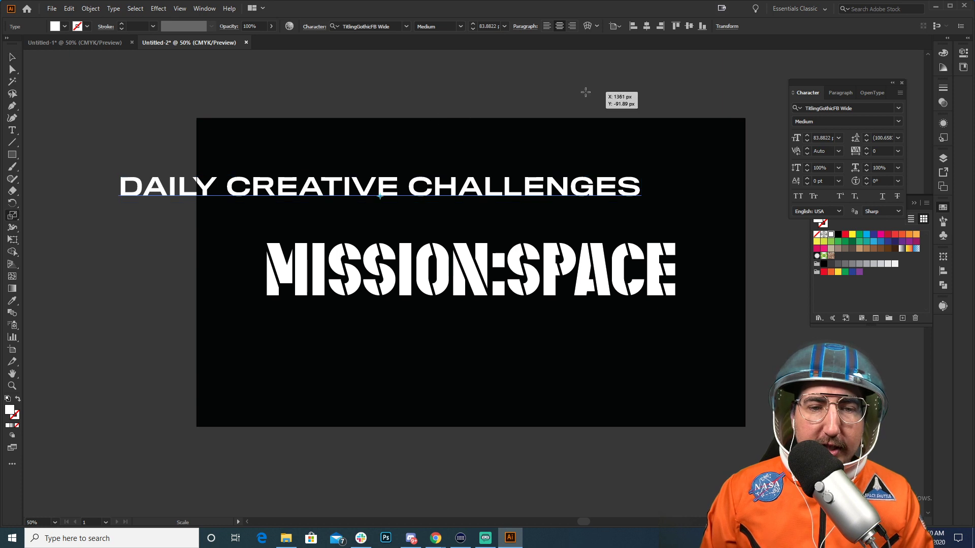
left_click_drag(583, 96, 540, 125)
key("v")
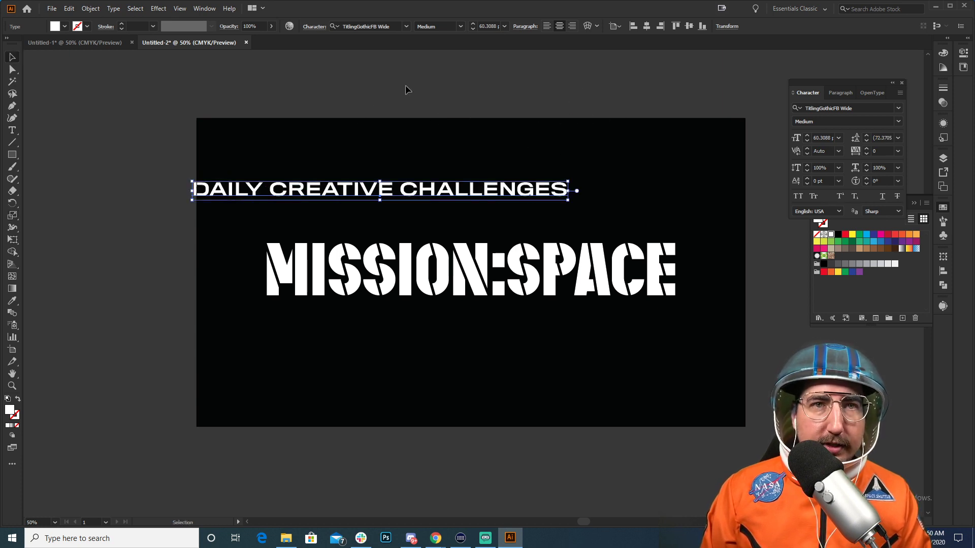
left_click(406, 84)
left_click(390, 198)
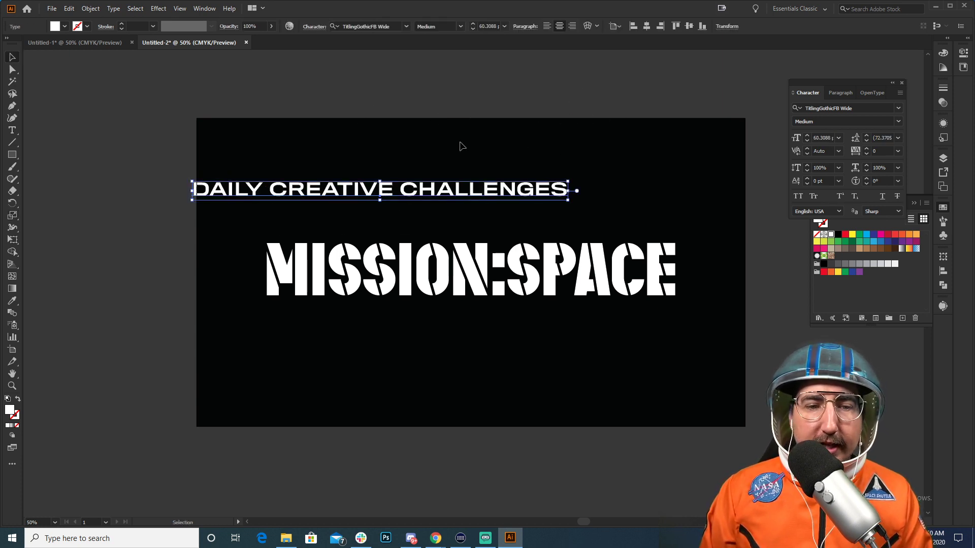
Step: Narrow the DAILY CREATIVE CHALLENGES line to about 94% horizontal scale and centre it horizontally on the artboard
key("s")
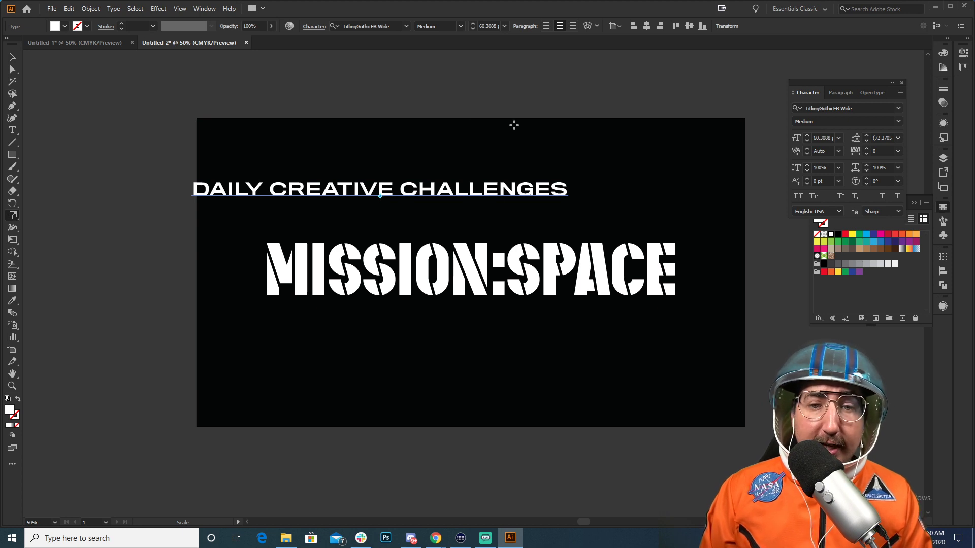
mouse_move(592, 86)
left_mouse_down()
mouse_move(511, 134)
mouse_move(575, 101)
mouse_move(587, 83)
left_mouse_up()
key("v")
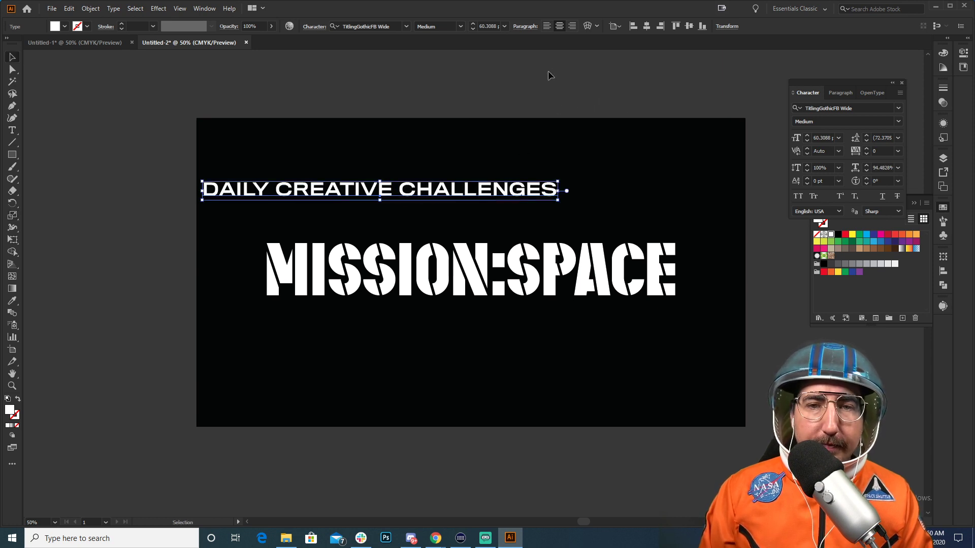
left_click(647, 27)
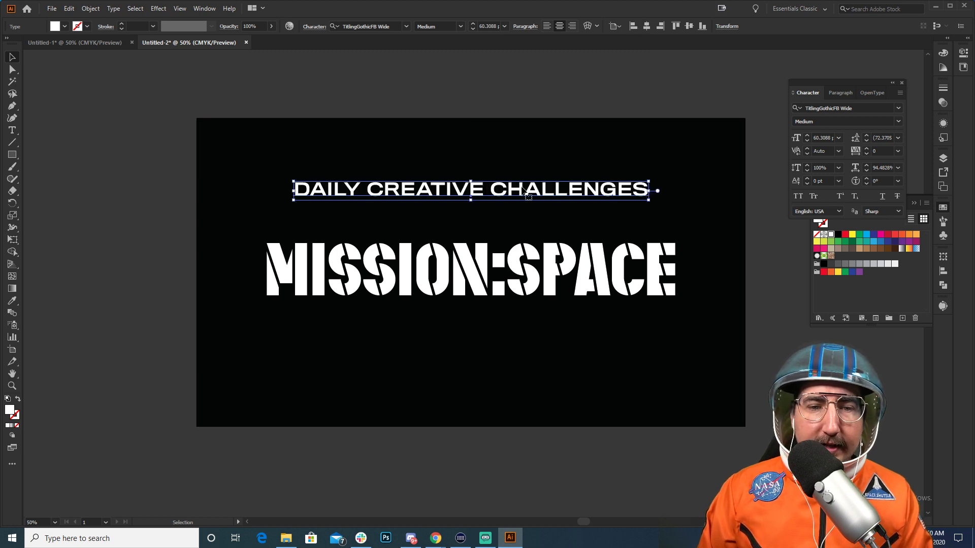
left_click(543, 161)
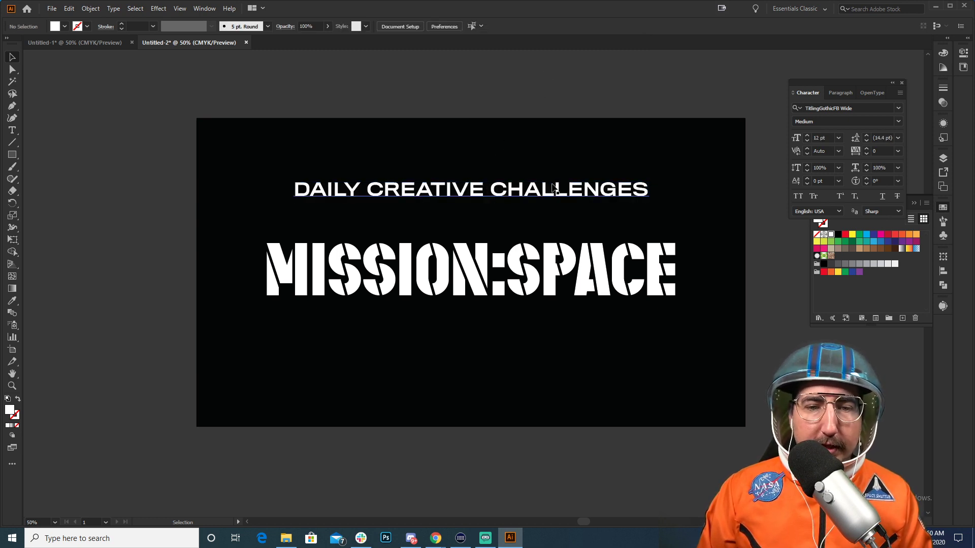
Step: Duplicate the DAILY CREATIVE CHALLENGES line below the MISSION:SPACE title and change the copy's text to WITH followed by the presenter's full name
left_click_drag(555, 199, 567, 344)
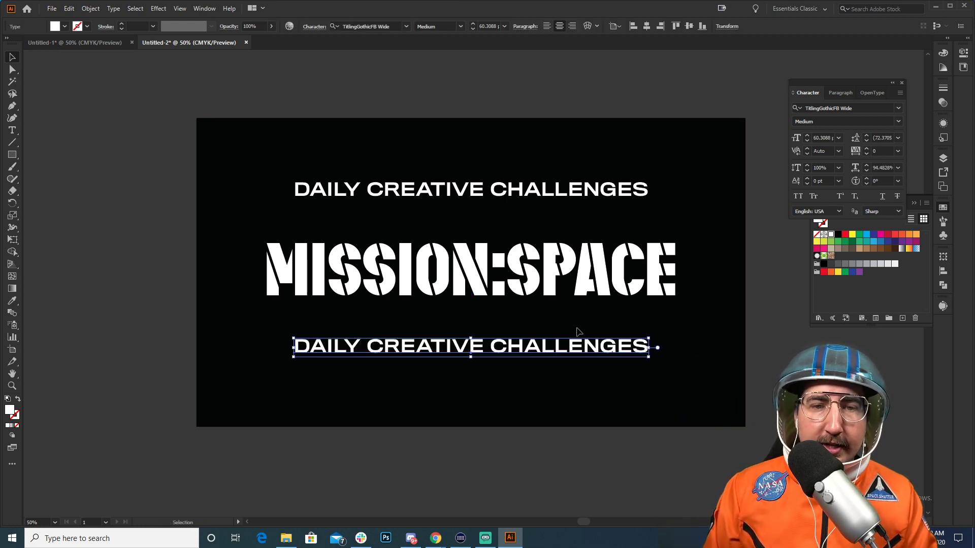
double_click(543, 345)
key("ctrl+a")
type("W")
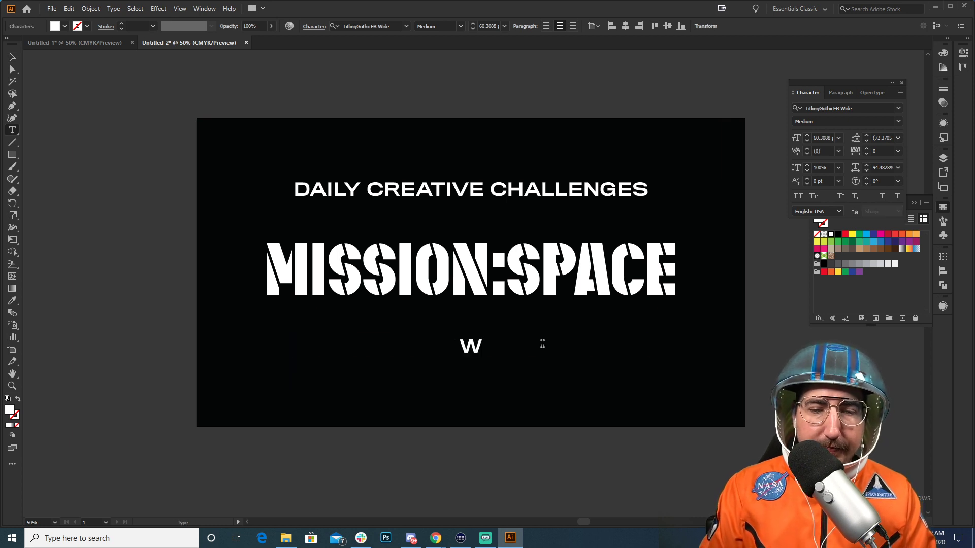
type("ITH ANDREW HOCHR")
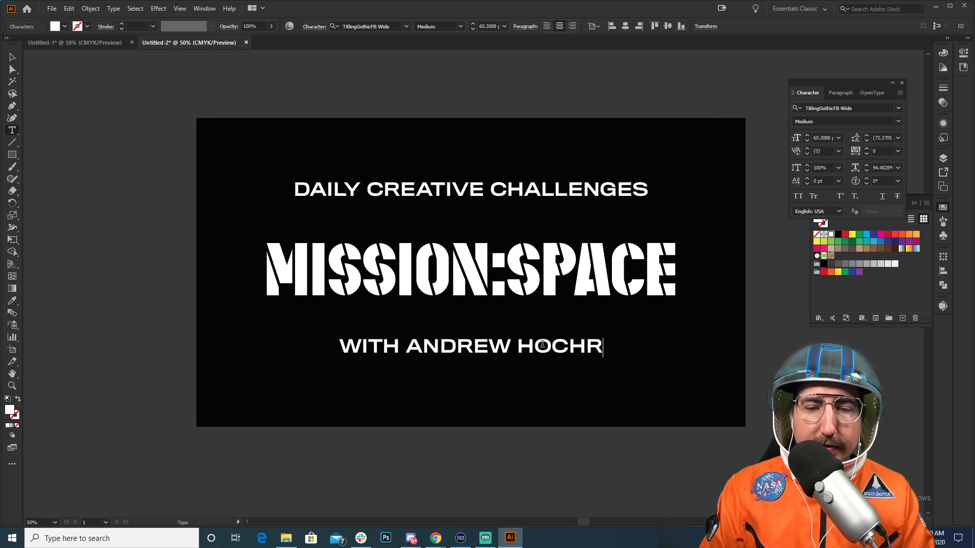
type("ADEL")
left_click(12, 57)
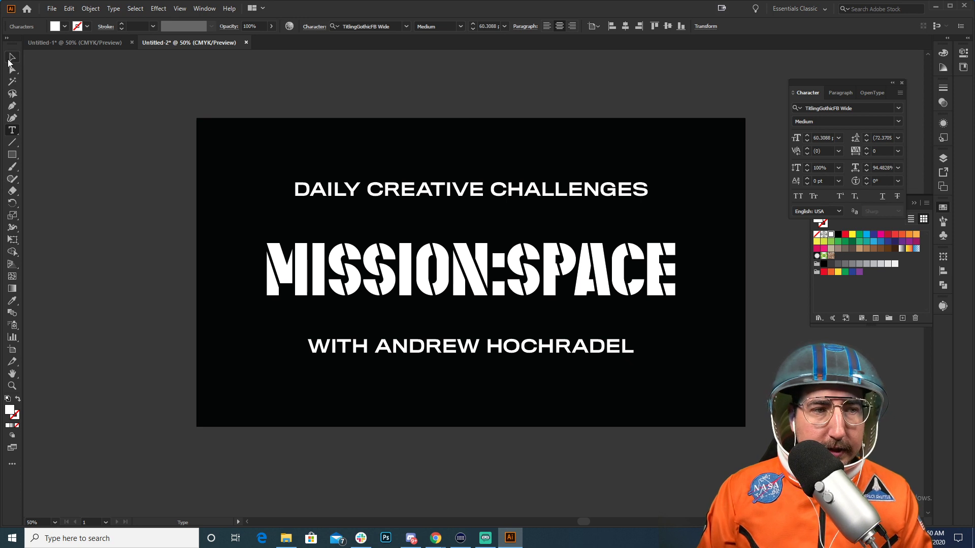
key("t")
left_click_drag(391, 348, 724, 341)
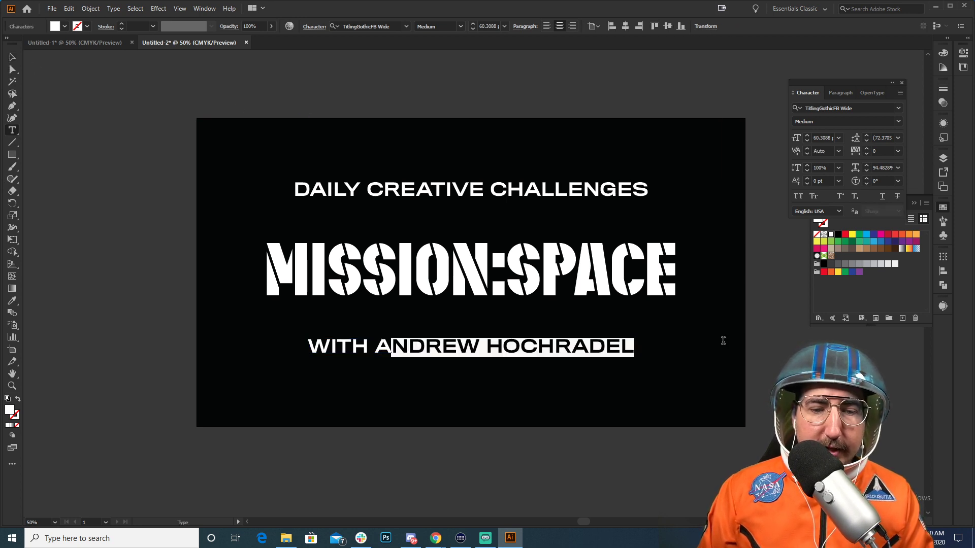
key("BackSpace")
key("BackSpace")
type("@")
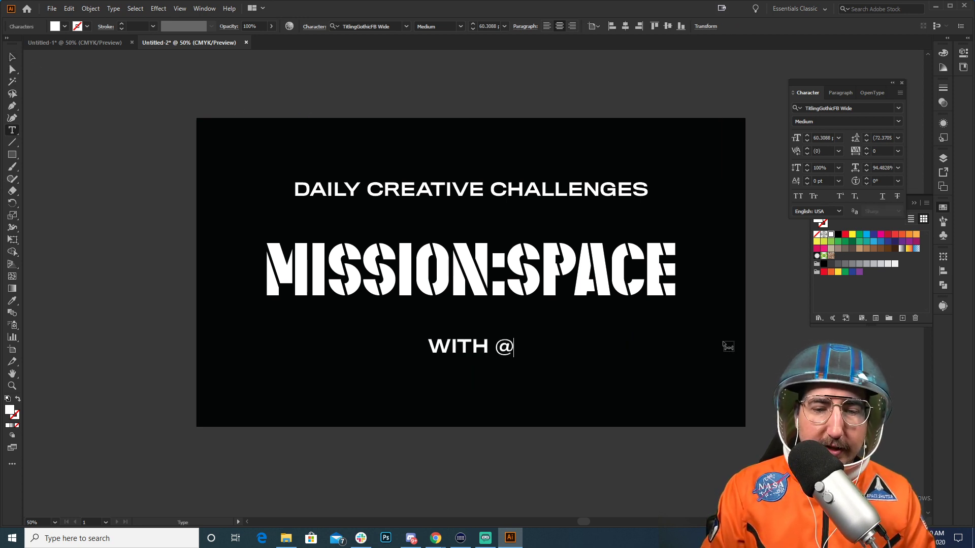
type("HochDot")
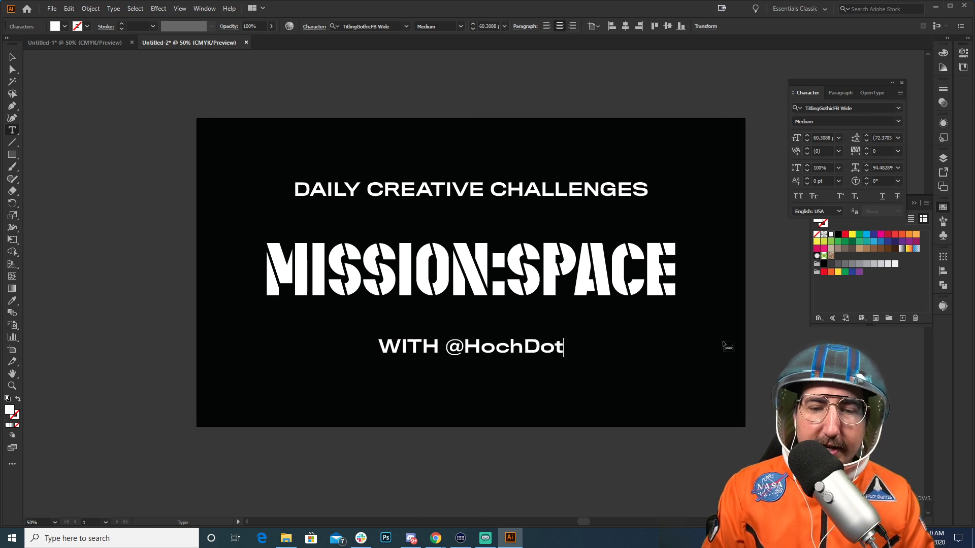
type("Co")
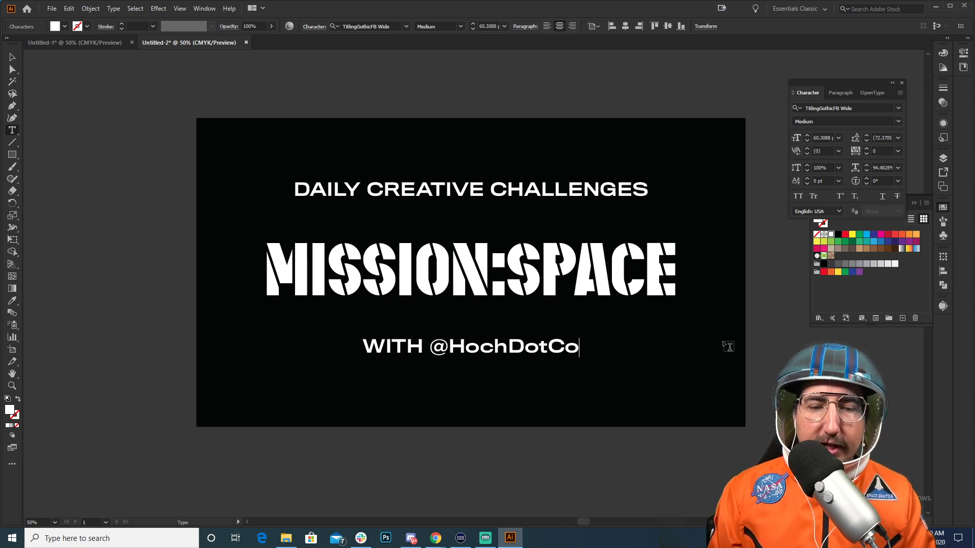
left_click(13, 57)
left_click(276, 93)
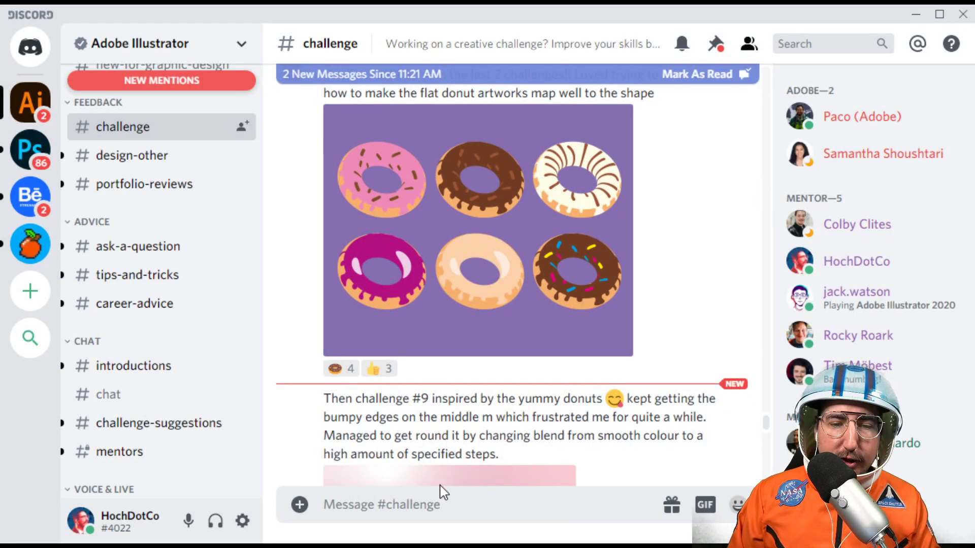
Step: Look through the newest submissions in the challenge channel of the Adobe Illustrator Discord server
scroll(538, 176, "down", 15)
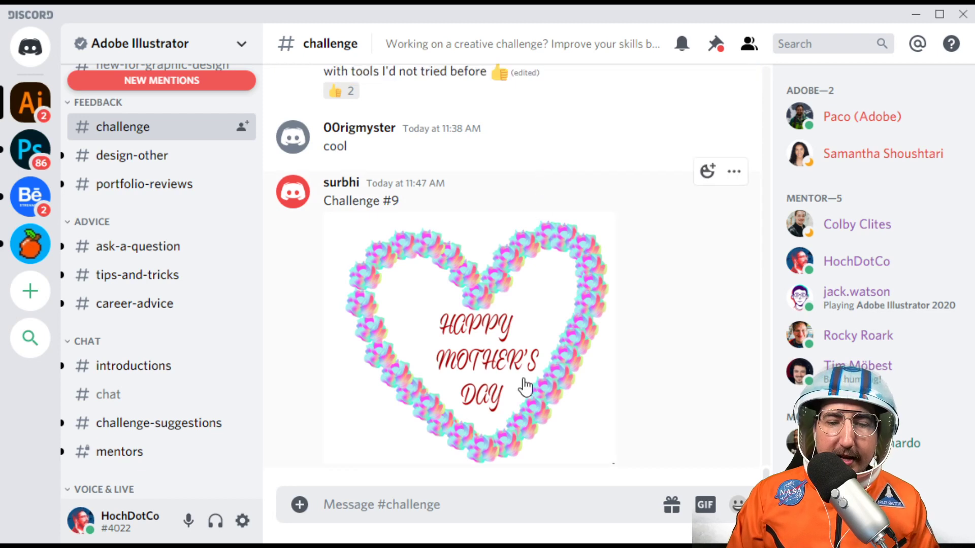